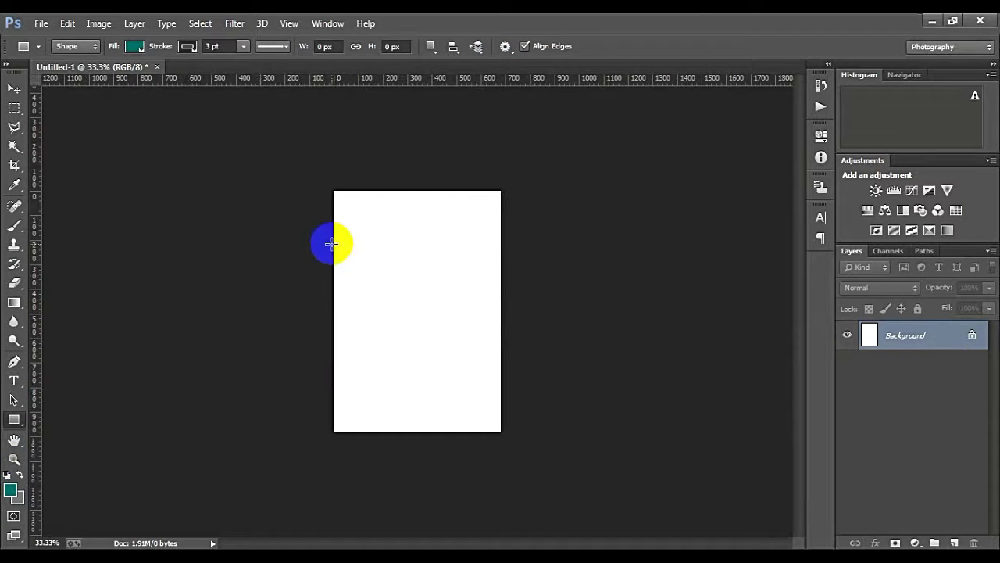
Step: Draw a full-width orange rectangle band, 702 by 180 px, across the page middle
{"action": "left_click_drag", "start_coordinate": [333, 279], "coordinate": [505, 322]}
{"action": "left_click", "coordinate": [662, 214]}
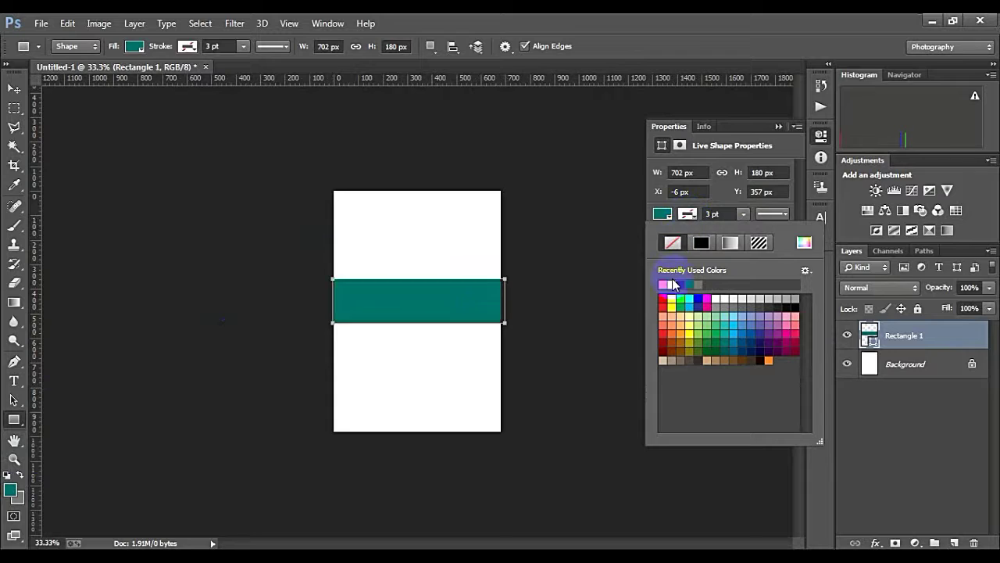
{"action": "left_click", "coordinate": [779, 126]}
{"action": "key", "text": "ctrl+plus"}
{"action": "left_click", "coordinate": [899, 364]}
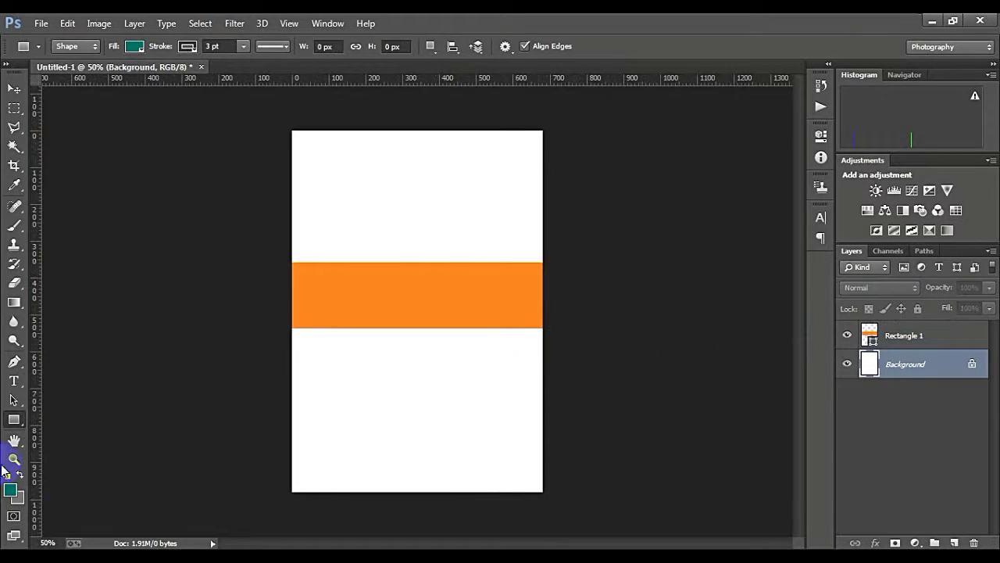
Step: Draw a thin cyan-blue bar at the bottom-left of the page
{"action": "left_click_drag", "start_coordinate": [293, 477], "coordinate": [412, 490]}
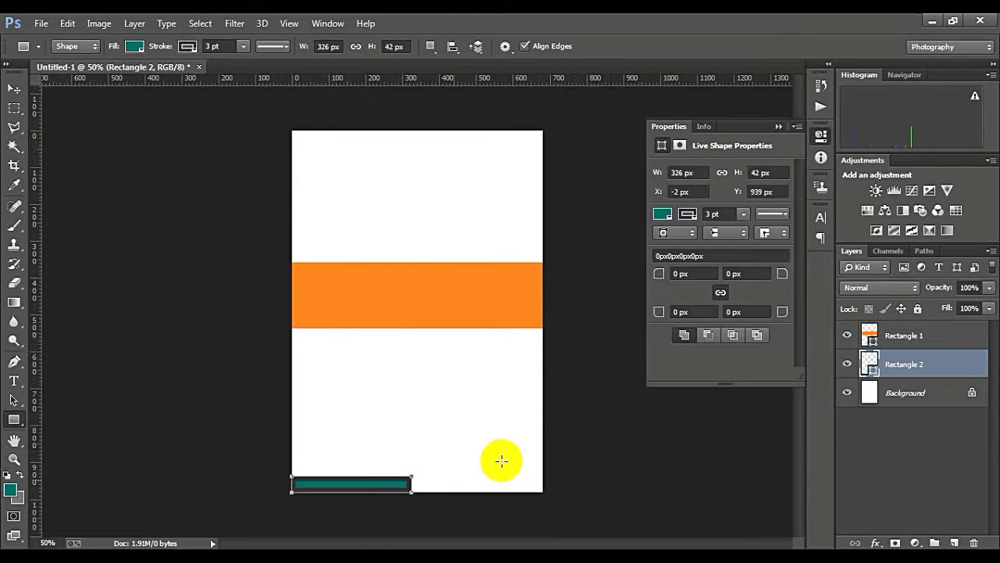
{"action": "left_click", "coordinate": [686, 215]}
{"action": "left_click", "coordinate": [688, 305]}
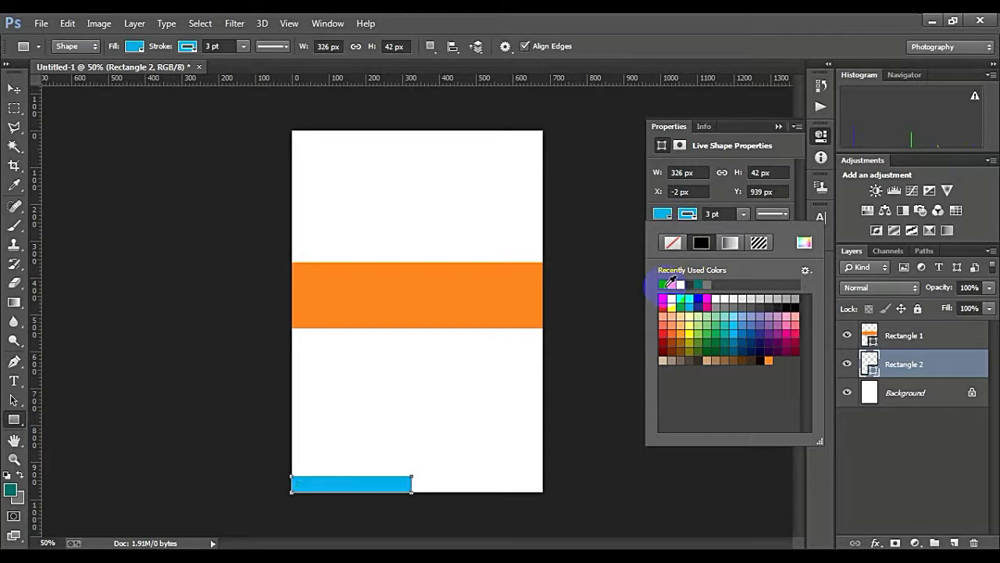
{"action": "left_click", "coordinate": [779, 126]}
Step: Duplicate the cyan bar to the right along the bottom edge, leaving a small gap
{"action": "left_click", "coordinate": [875, 393]}
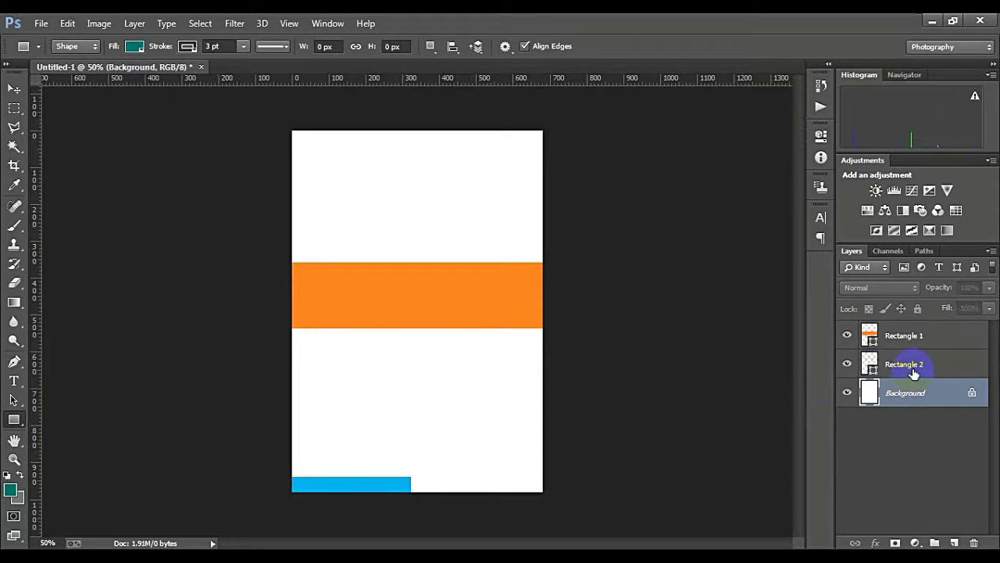
{"action": "left_click", "coordinate": [891, 364]}
{"action": "left_click", "coordinate": [14, 88]}
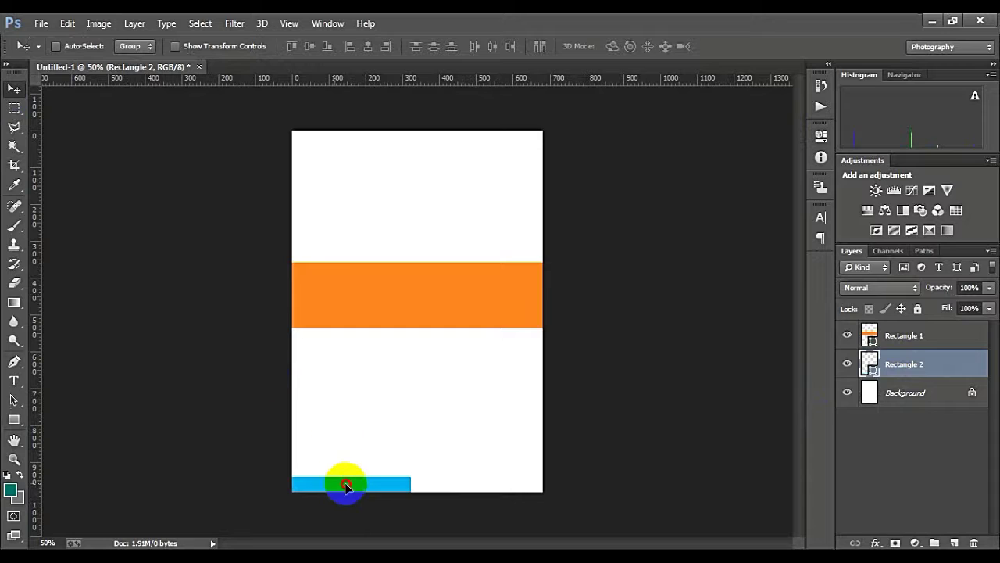
{"action": "left_click_drag", "start_coordinate": [338, 484], "coordinate": [466, 485]}
Step: Widen both blue bars along the bottom edge of the page
{"action": "left_click", "coordinate": [934, 392], "text": "shift"}
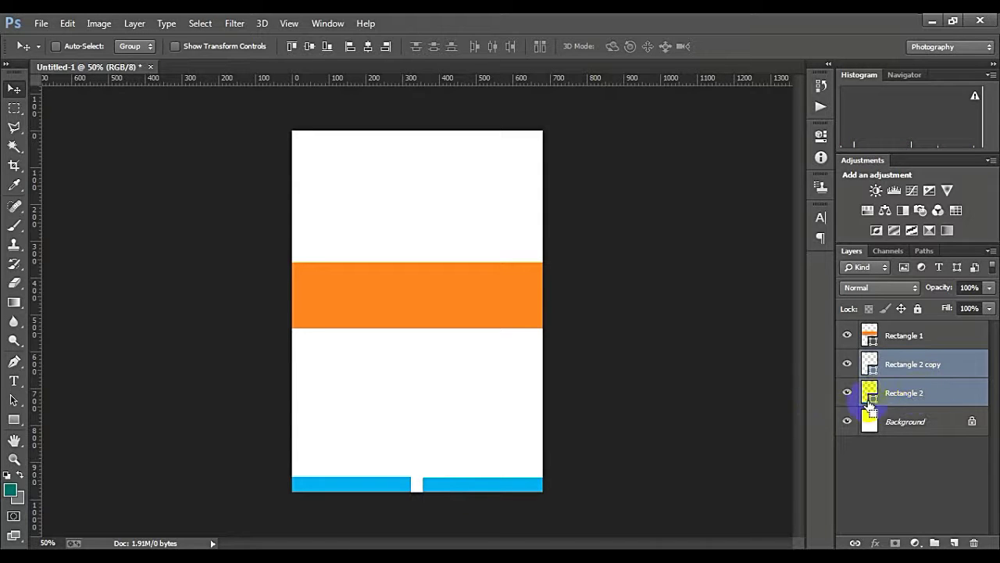
{"action": "key", "text": "ctrl+t"}
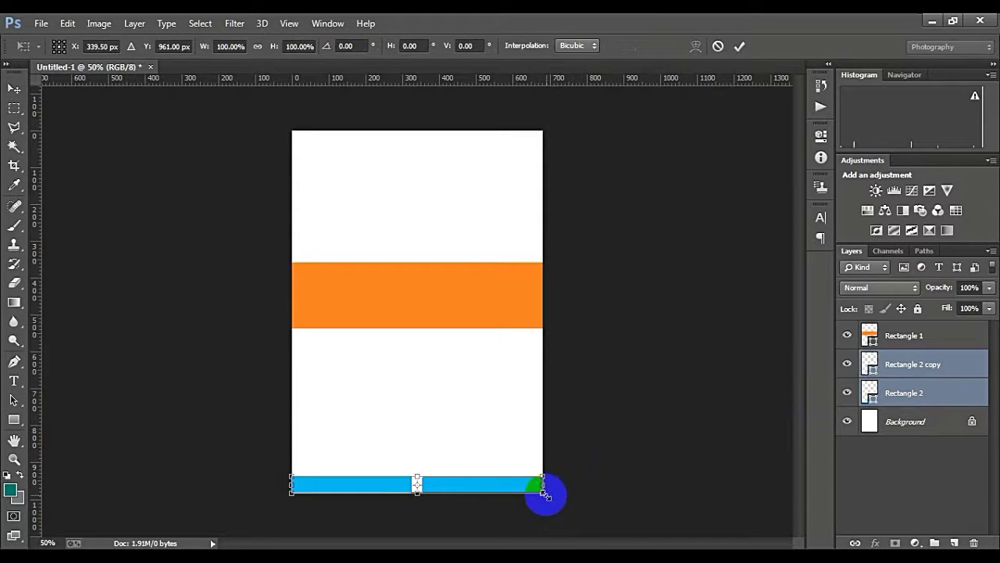
{"action": "left_click_drag", "start_coordinate": [544, 494], "coordinate": [556, 494]}
{"action": "left_click", "coordinate": [740, 49]}
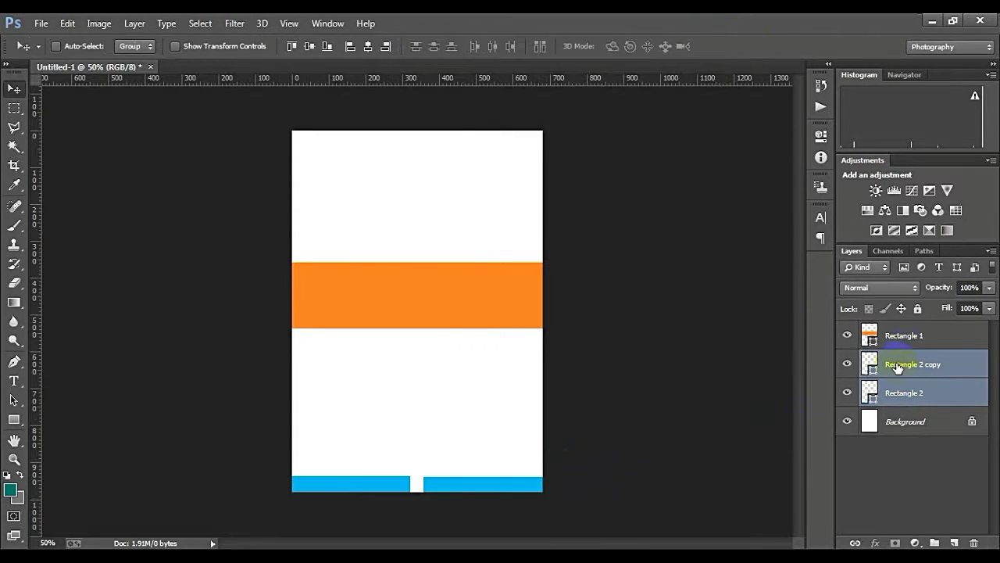
{"action": "left_click", "coordinate": [894, 365]}
{"action": "key", "text": "ctrl+t"}
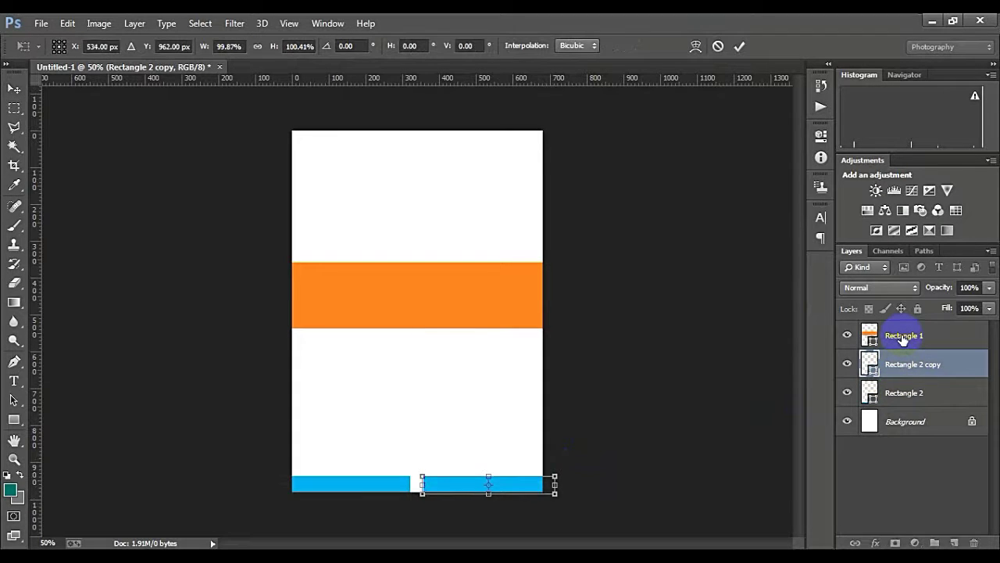
{"action": "key", "text": "Return"}
Step: Nudge the left bar to close the gap and align the two bars
{"action": "left_click", "coordinate": [935, 399]}
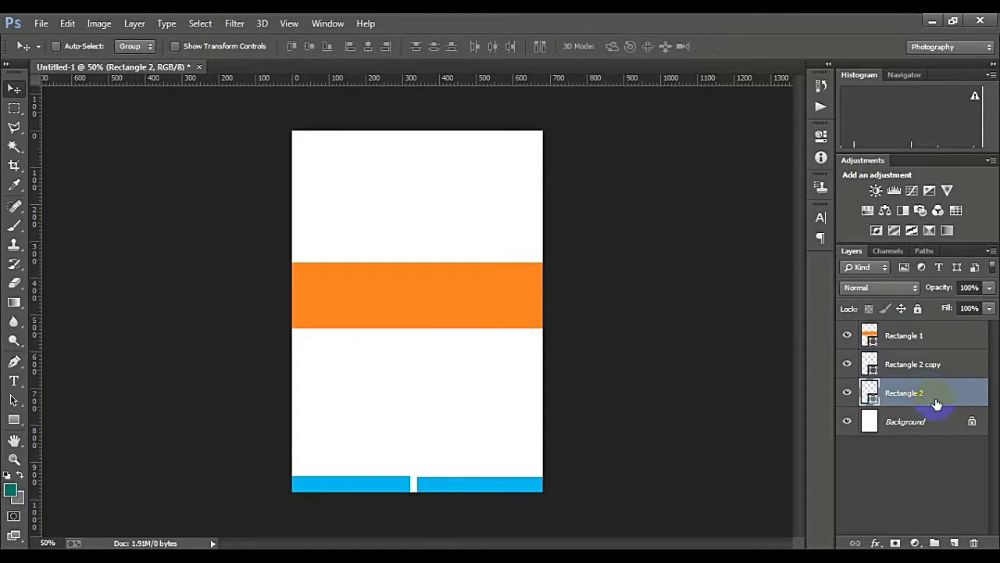
{"action": "key", "text": "ctrl+t"}
{"action": "key", "text": "shift+Right"}
{"action": "key", "text": "Return"}
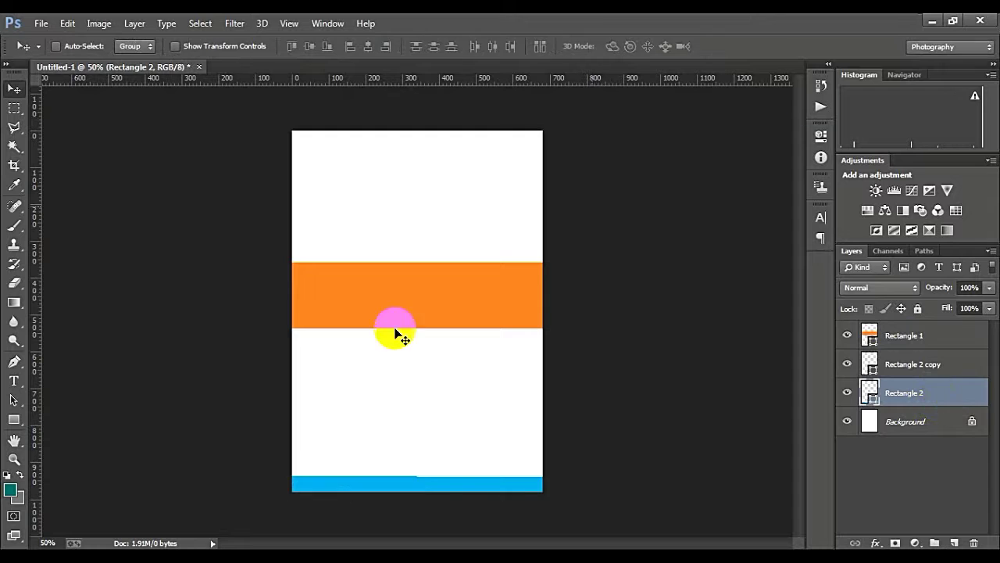
{"action": "key", "text": "ctrl+t"}
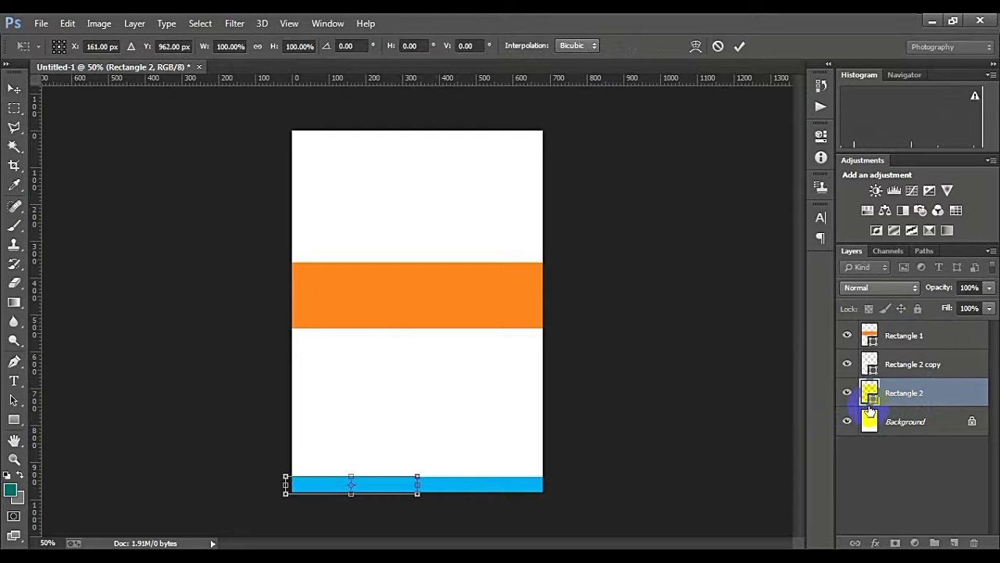
{"action": "key", "text": "Up"}
{"action": "key", "text": "Return"}
{"action": "key", "text": "ctrl+plus"}
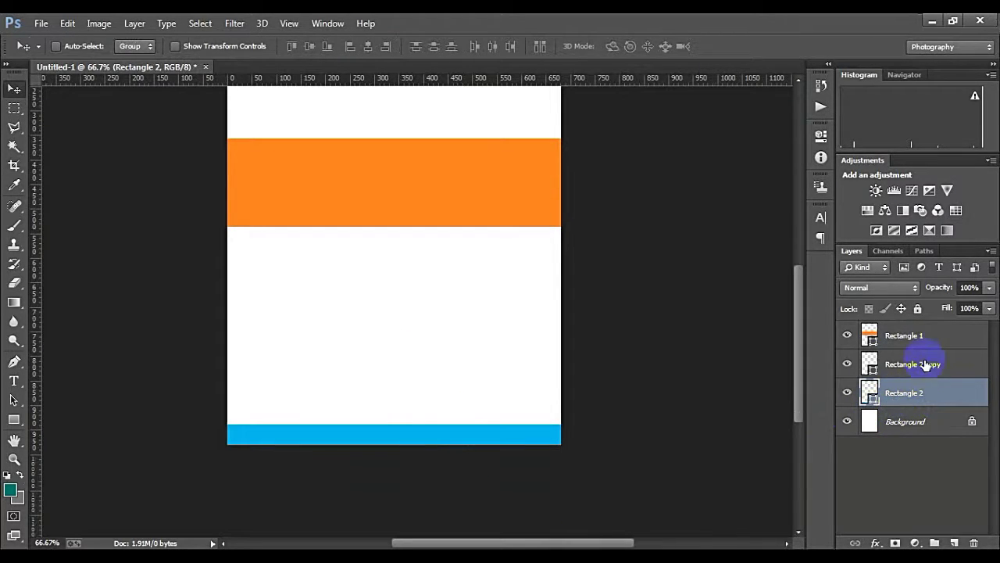
Step: Fill the right bottom bar (Rectangle 2 copy) yellow with no stroke
{"action": "left_click", "coordinate": [910, 366]}
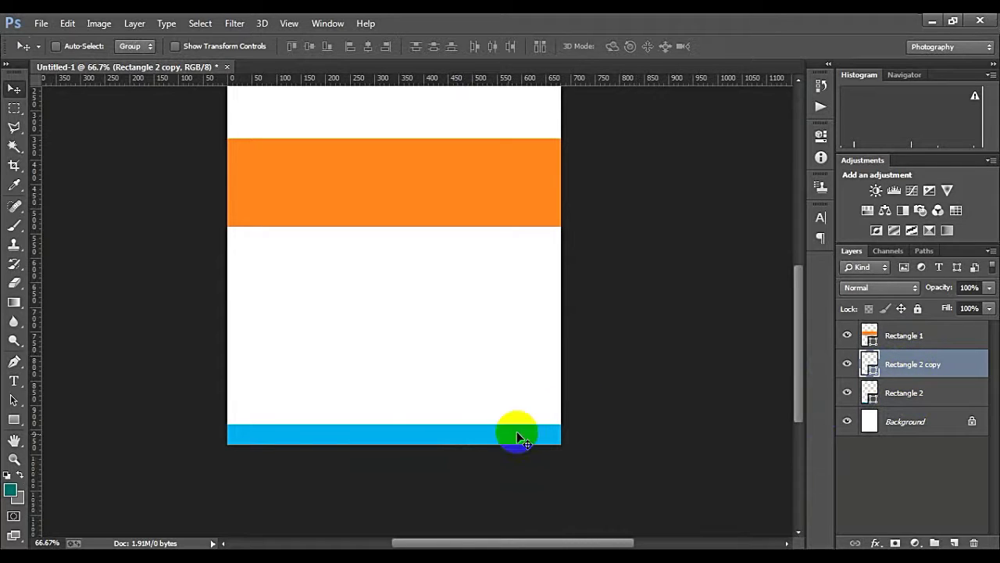
{"action": "left_click", "coordinate": [13, 419]}
{"action": "left_click", "coordinate": [135, 46]}
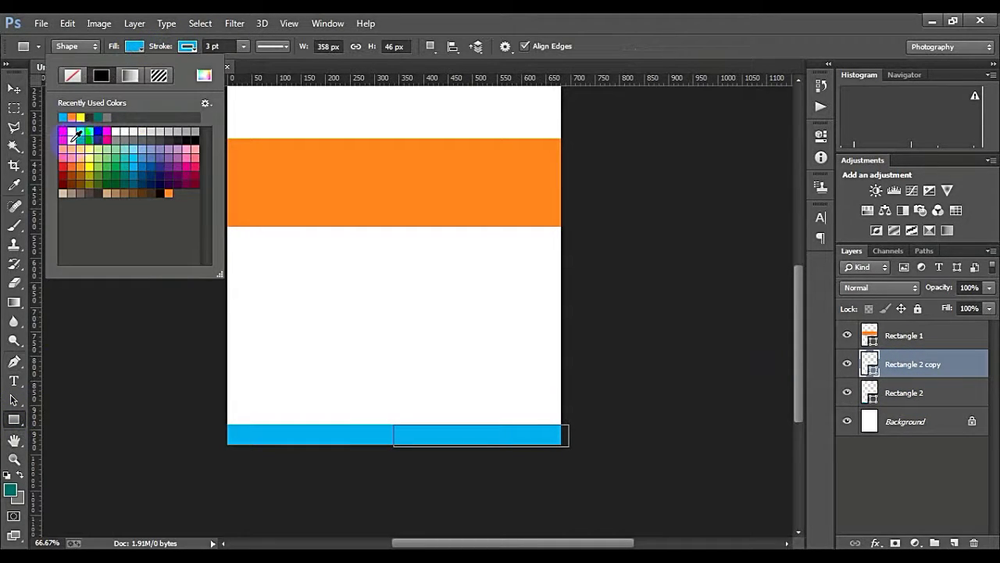
{"action": "left_click", "coordinate": [71, 139]}
{"action": "left_click", "coordinate": [188, 46]}
{"action": "left_click", "coordinate": [125, 75]}
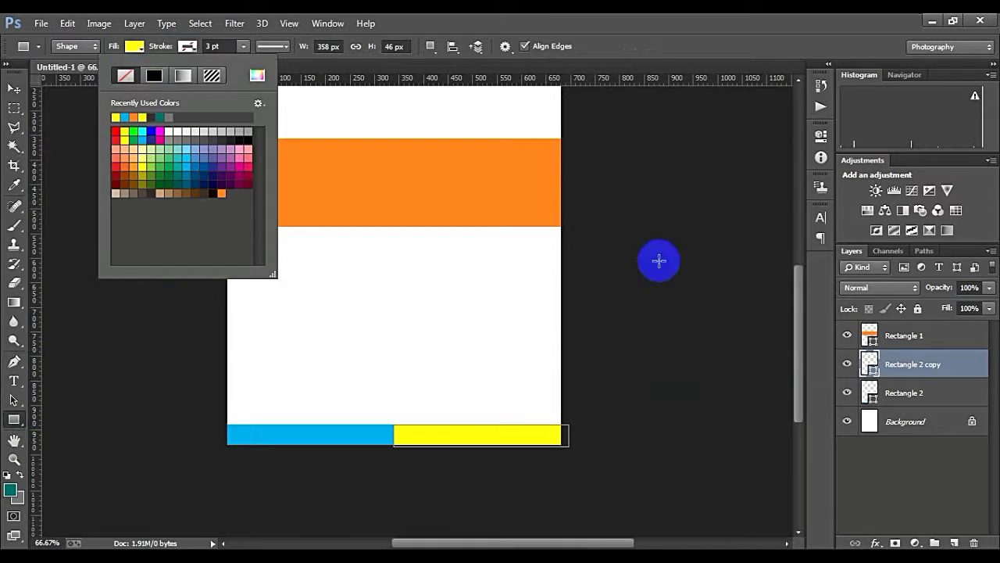
{"action": "left_click", "coordinate": [906, 422]}
{"action": "scroll", "coordinate": [461, 359], "scroll_direction": "down", "scroll_amount": 1}
{"action": "scroll", "coordinate": [457, 313], "scroll_direction": "down", "scroll_amount": 1}
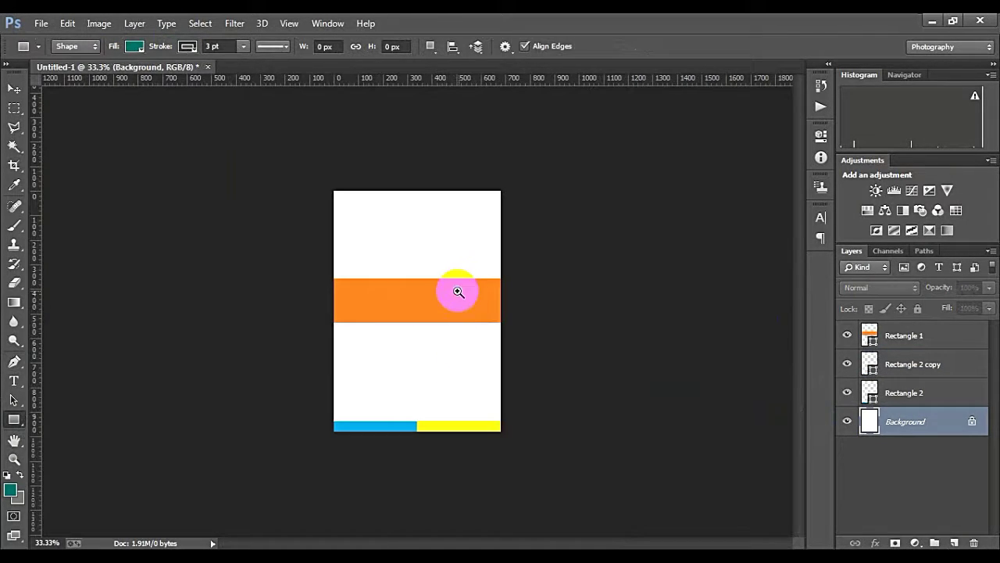
{"action": "scroll", "coordinate": [406, 305], "scroll_direction": "up", "scroll_amount": 1}
{"action": "scroll", "coordinate": [359, 313], "scroll_direction": "down", "scroll_amount": 1}
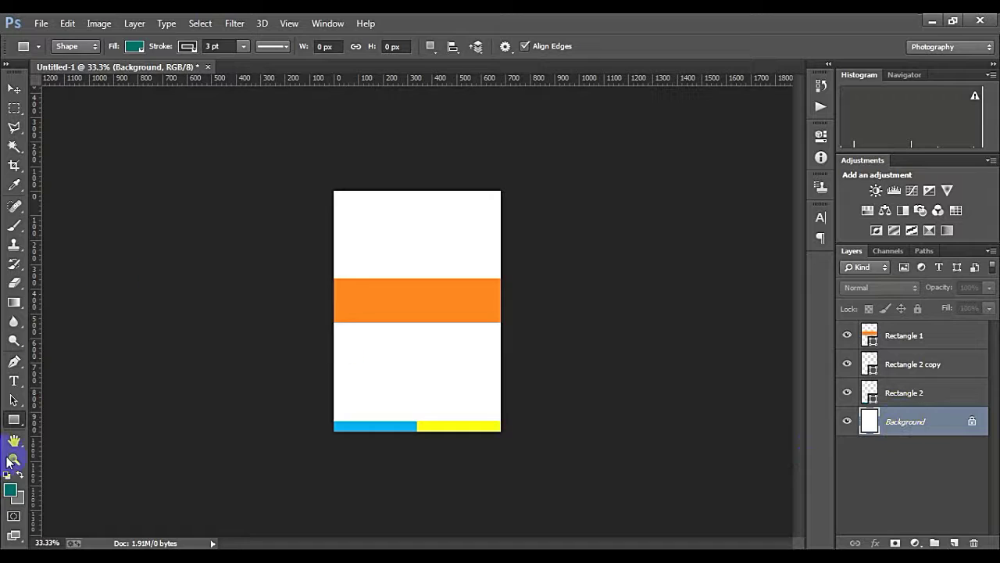
Step: Draw a teal circle on the orange band and move Ellipse 1 to the top of the layers
{"action": "right_click", "coordinate": [14, 420]}
{"action": "left_click", "coordinate": [59, 445]}
{"action": "left_click_drag", "start_coordinate": [389, 276], "coordinate": [450, 341]}
{"action": "key", "text": "ctrl+t"}
{"action": "left_click_drag", "start_coordinate": [413, 292], "coordinate": [408, 290]}
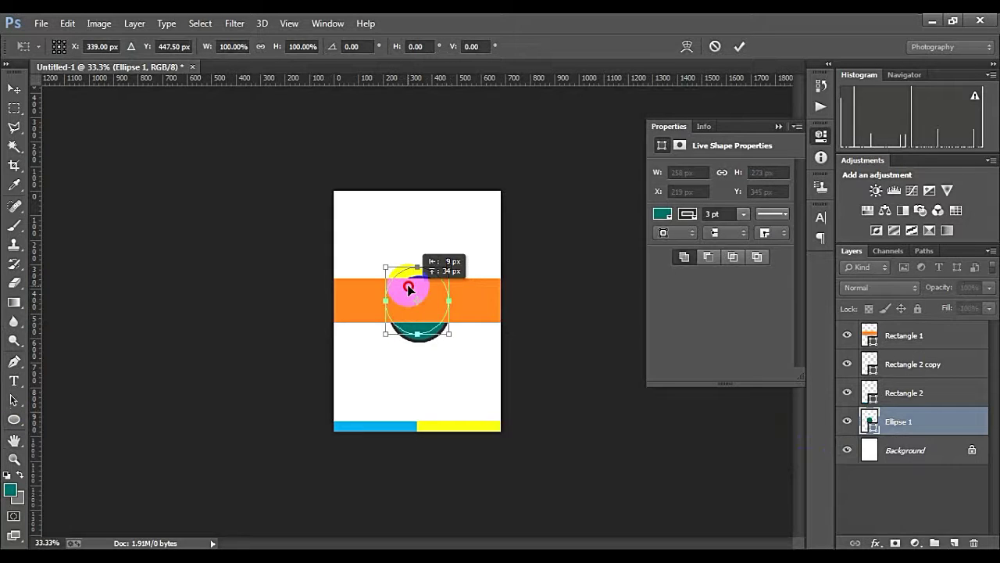
{"action": "left_click", "coordinate": [715, 46]}
{"action": "left_click", "coordinate": [739, 47]}
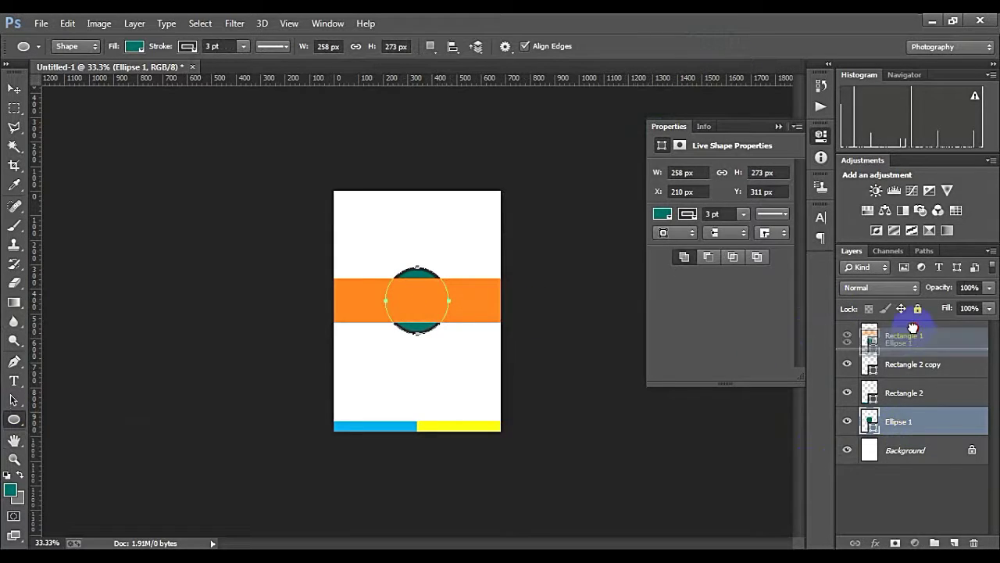
{"action": "left_click_drag", "start_coordinate": [899, 422], "coordinate": [898, 327]}
Step: Give the circle a white 6.64 pt outline
{"action": "left_click", "coordinate": [687, 216]}
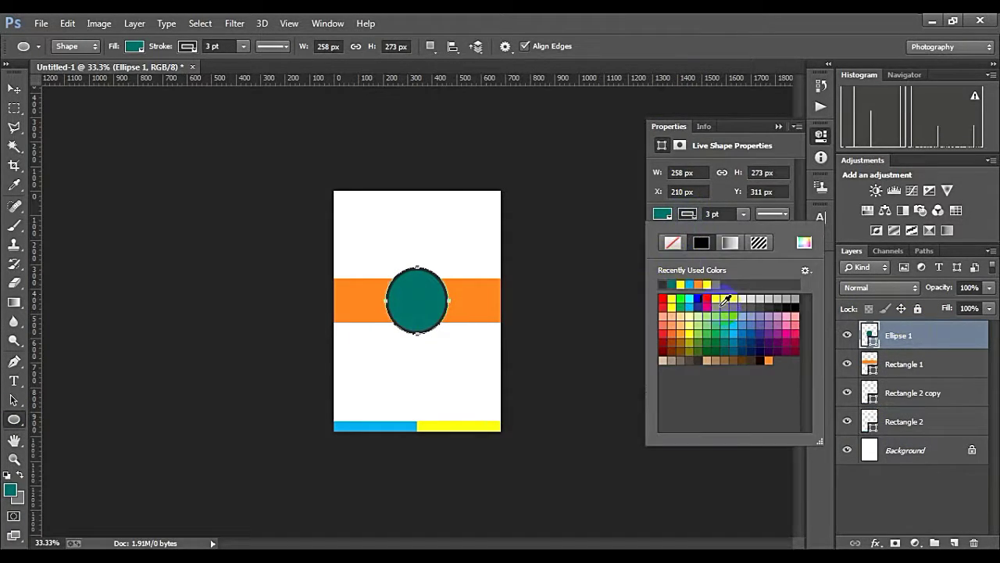
{"action": "left_click", "coordinate": [717, 295]}
{"action": "left_click", "coordinate": [702, 205]}
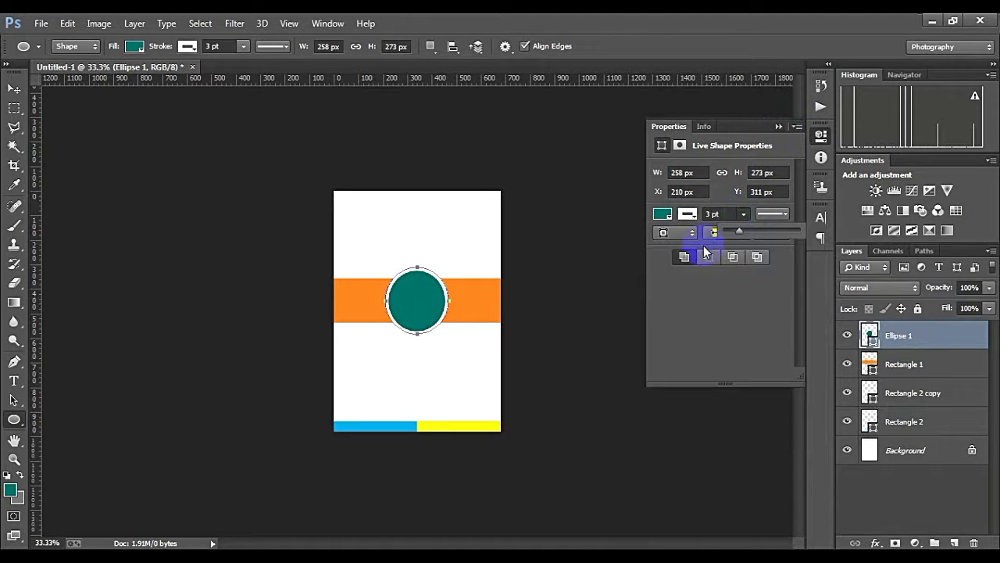
{"action": "left_click_drag", "start_coordinate": [741, 229], "coordinate": [744, 228]}
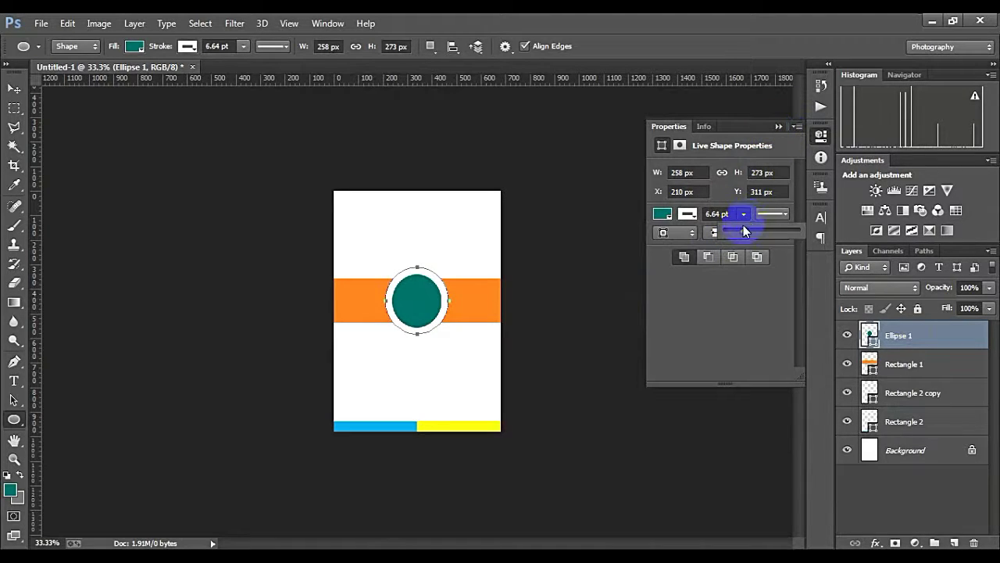
{"action": "left_click", "coordinate": [777, 125]}
{"action": "left_click", "coordinate": [938, 451]}
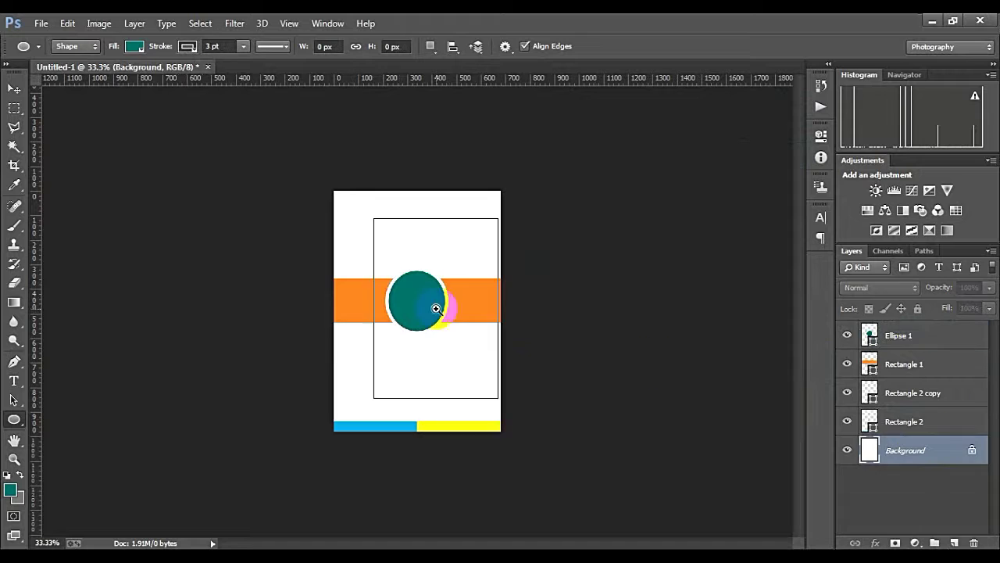
{"action": "left_click", "coordinate": [437, 311], "text": "ctrl"}
Step: Bring the mens.jpg portrait into the flyer and move its layer to the top
{"action": "left_click_drag", "start_coordinate": [590, 545], "coordinate": [264, 86]}
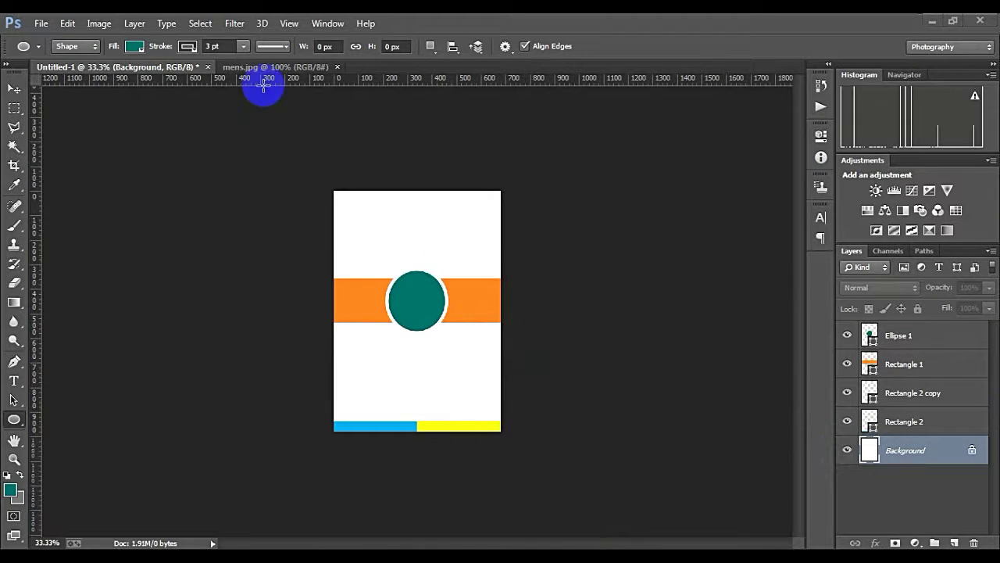
{"action": "left_click", "coordinate": [275, 68]}
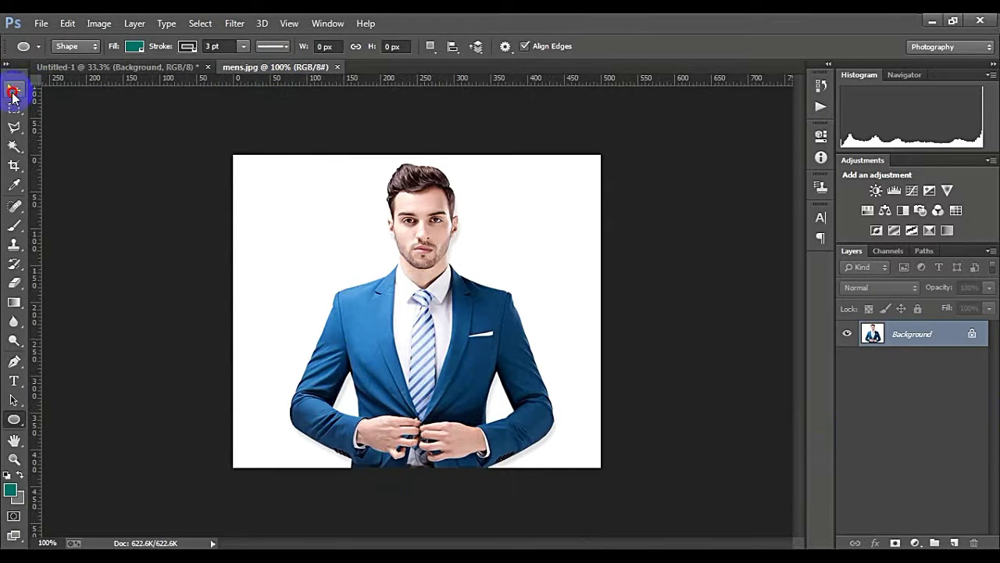
{"action": "left_click", "coordinate": [14, 89]}
{"action": "mouse_move", "coordinate": [409, 244]}
{"action": "left_mouse_down"}
{"action": "mouse_move", "coordinate": [186, 93]}
{"action": "mouse_move", "coordinate": [422, 312]}
{"action": "left_mouse_up"}
{"action": "left_click_drag", "start_coordinate": [898, 448], "coordinate": [898, 336]}
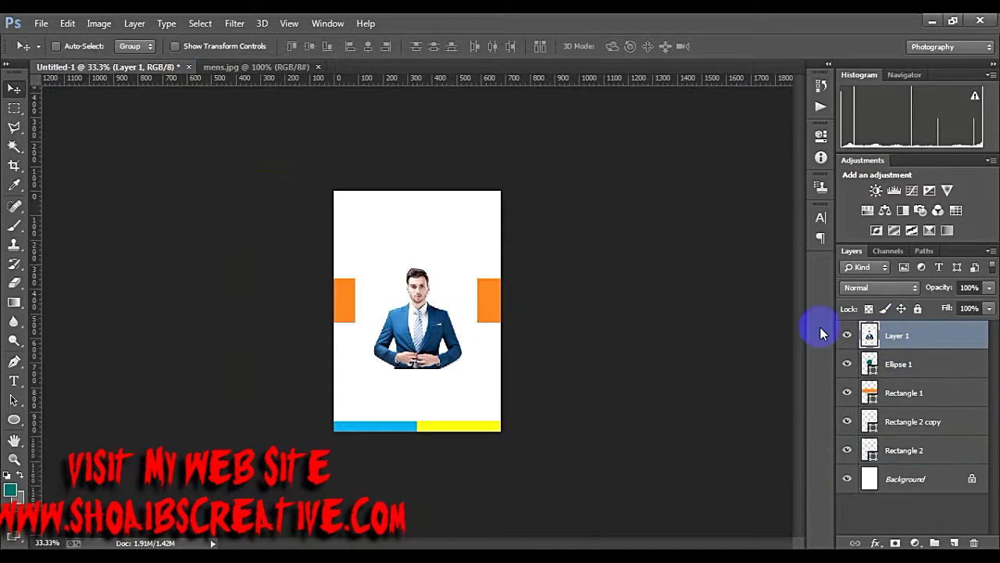
Step: Clip the photo inside the circle and shrink it to about 91%
{"action": "right_click", "coordinate": [910, 334]}
{"action": "left_click", "coordinate": [722, 273]}
{"action": "key", "text": "ctrl+t"}
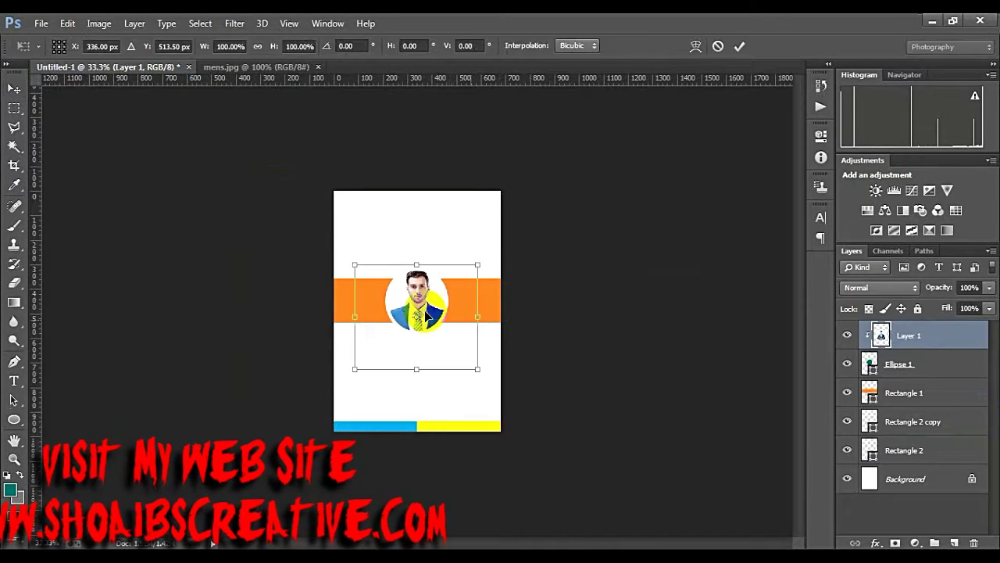
{"action": "left_click_drag", "start_coordinate": [479, 371], "coordinate": [472, 366]}
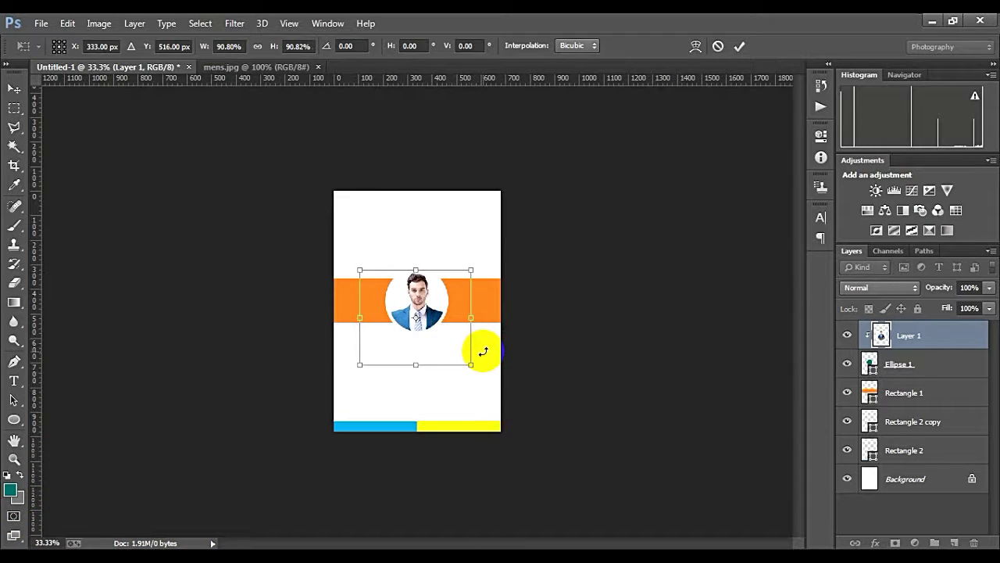
{"action": "key", "text": "Return"}
Step: Transform the photo and its round frame together, then zoom in on the card
{"action": "key", "text": "ctrl+minus"}
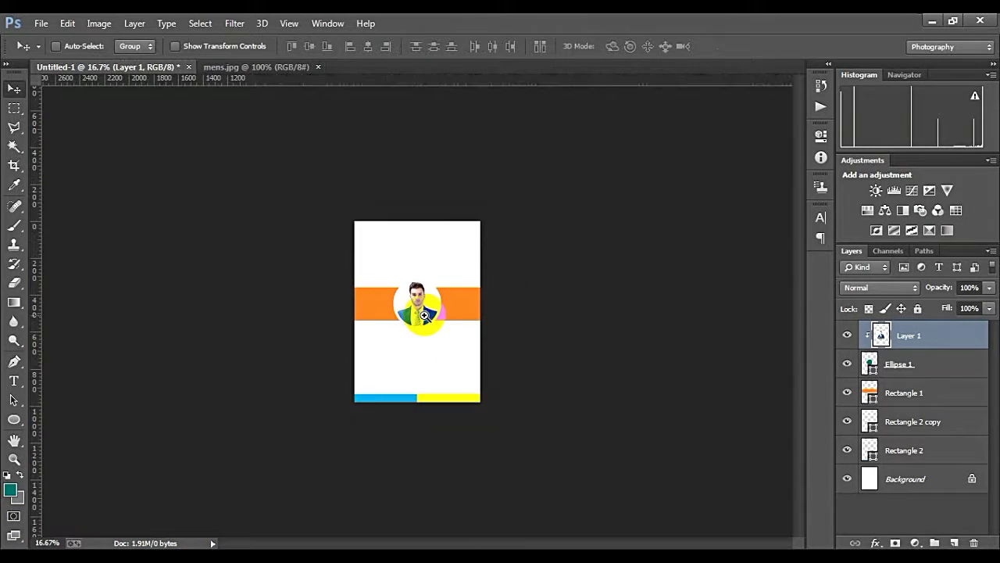
{"action": "key", "text": "ctrl+plus"}
{"action": "key", "text": "ctrl+plus"}
{"action": "key", "text": "ctrl+plus"}
{"action": "left_click", "coordinate": [900, 364], "text": "shift"}
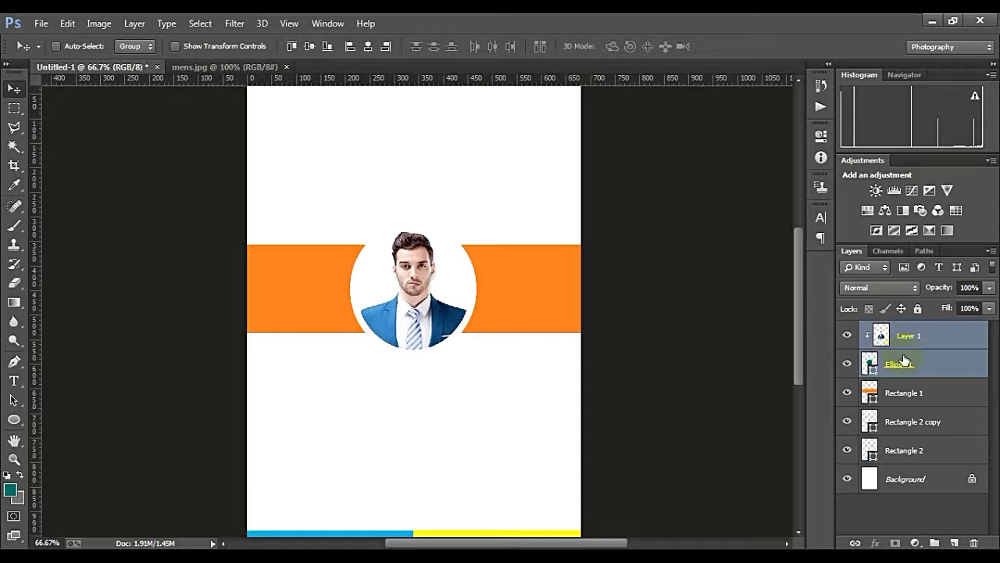
{"action": "key", "text": "ctrl+t"}
{"action": "key", "text": "Return"}
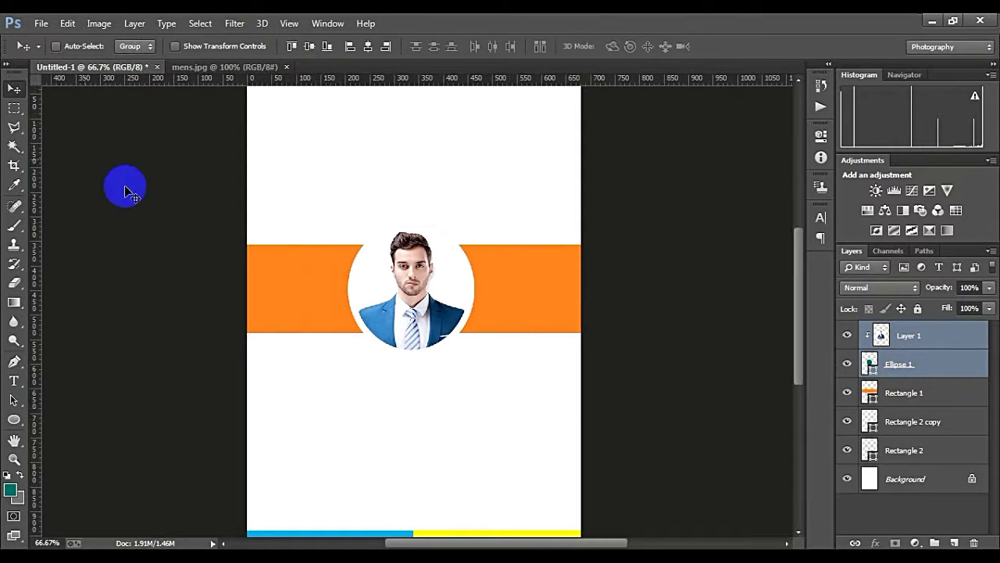
{"action": "key", "text": "ctrl+minus"}
{"action": "key", "text": "ctrl+minus"}
{"action": "key", "text": "ctrl+minus"}
{"action": "left_click", "coordinate": [422, 258]}
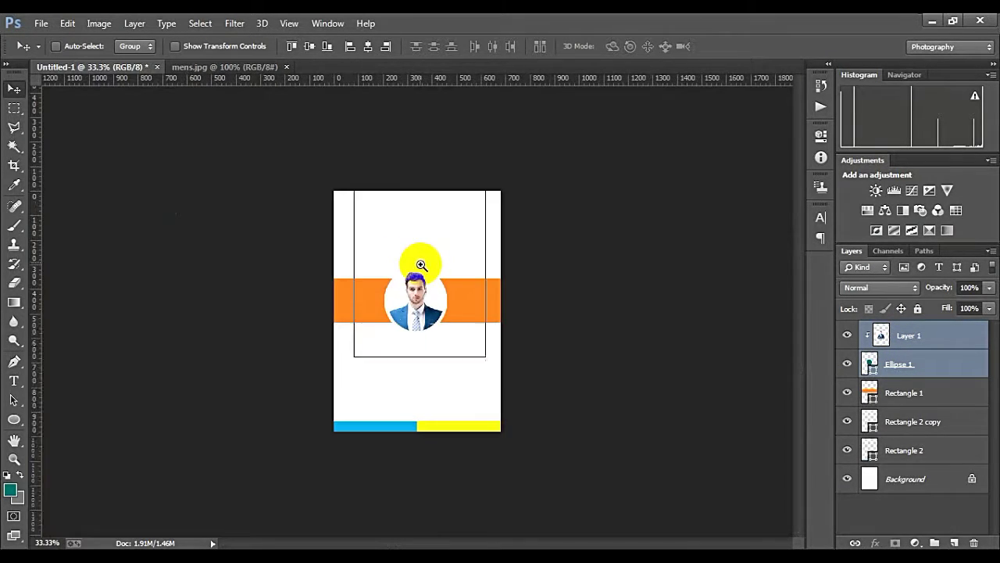
{"action": "left_click", "coordinate": [426, 269]}
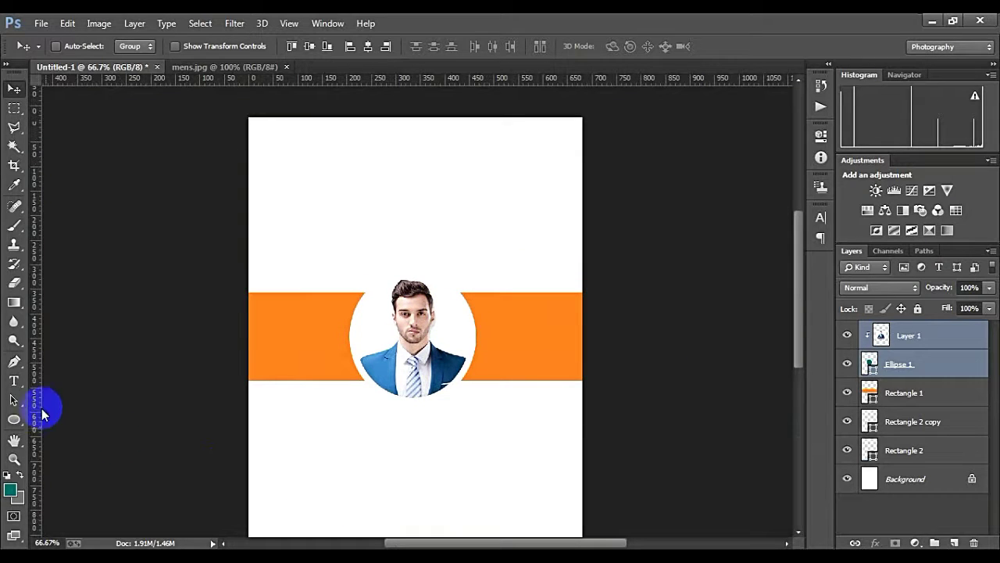
{"action": "left_click", "coordinate": [13, 381]}
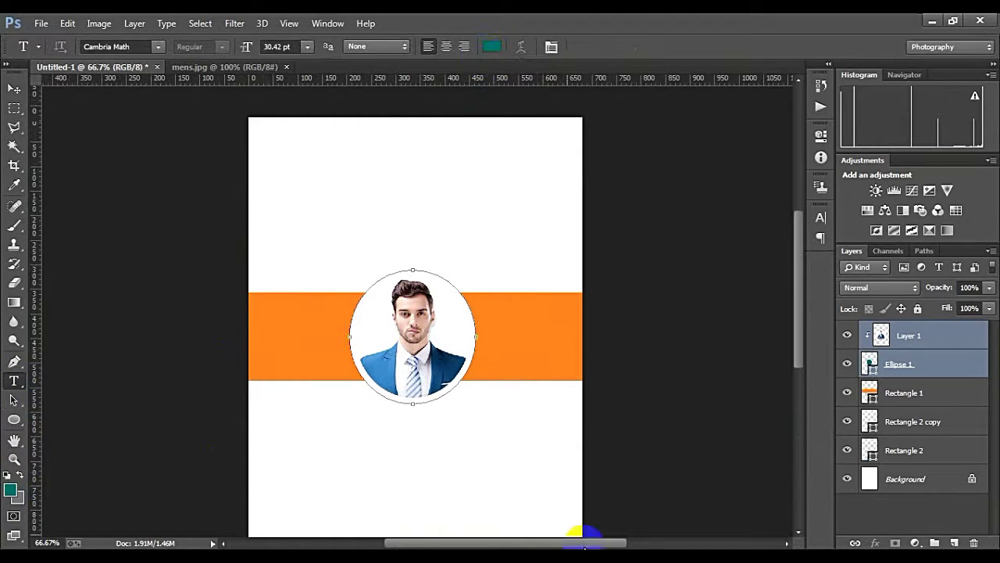
Step: Bring the PlayStation logo into the ID card and shrink it to about 45%
{"action": "left_click", "coordinate": [442, 69]}
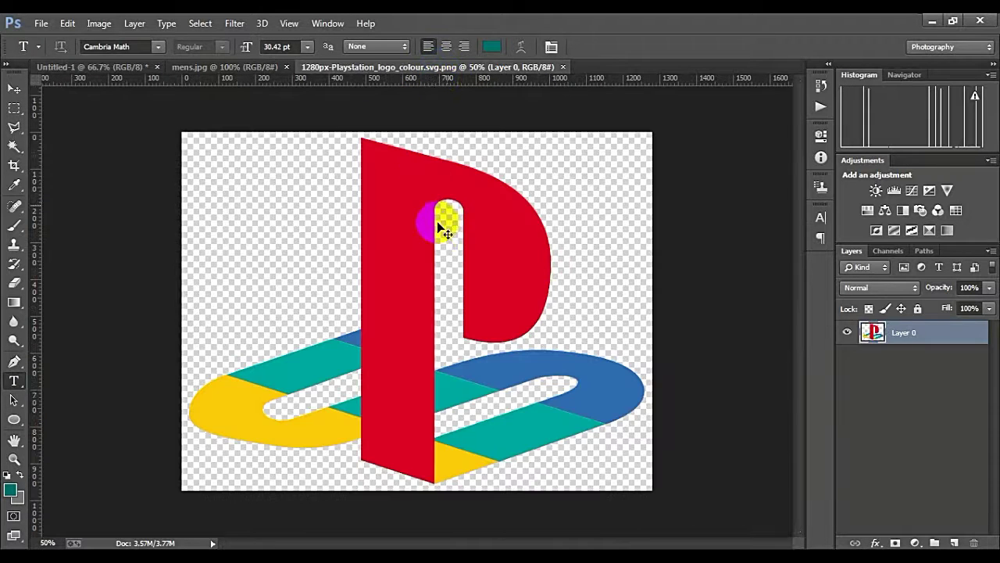
{"action": "mouse_move", "coordinate": [357, 224]}
{"action": "left_mouse_down"}
{"action": "mouse_move", "coordinate": [160, 100]}
{"action": "mouse_move", "coordinate": [393, 183]}
{"action": "left_mouse_up"}
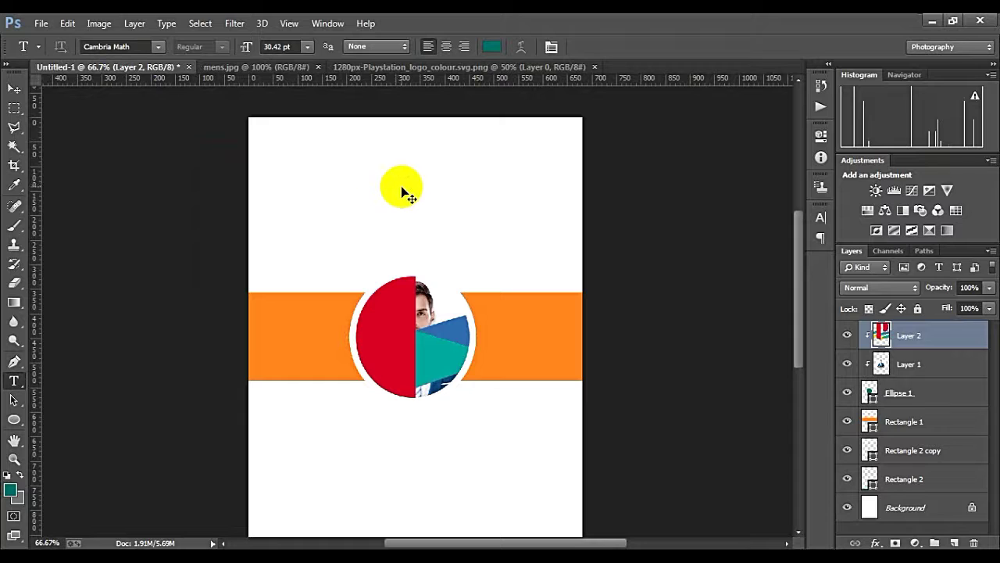
{"action": "key", "text": "ctrl+t"}
{"action": "left_click_drag", "start_coordinate": [770, 473], "coordinate": [531, 352]}
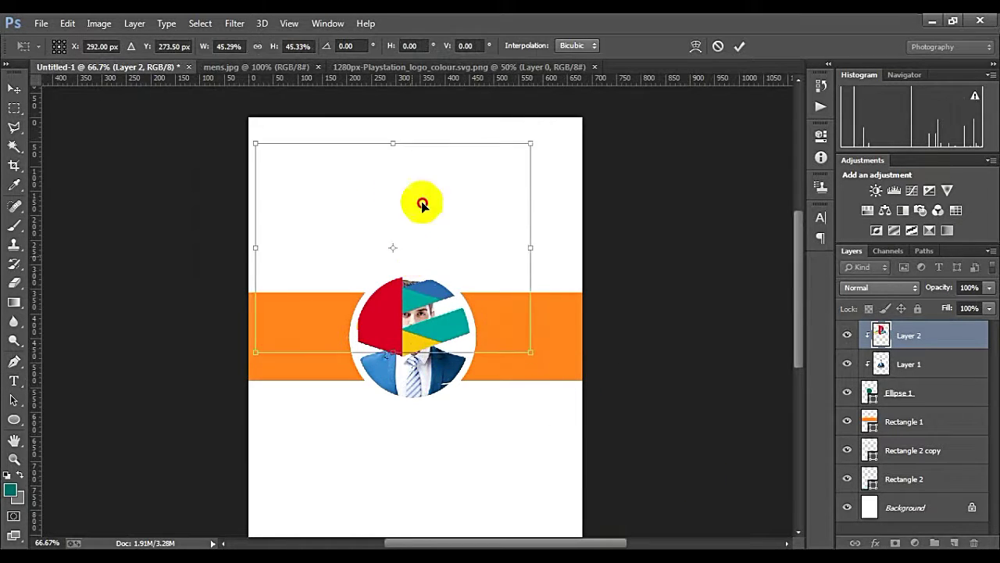
{"action": "left_click", "coordinate": [739, 46]}
{"action": "key", "text": "t"}
Step: Release the logo from the photo's clipping mask and scale it to about 21%
{"action": "left_click", "coordinate": [848, 336]}
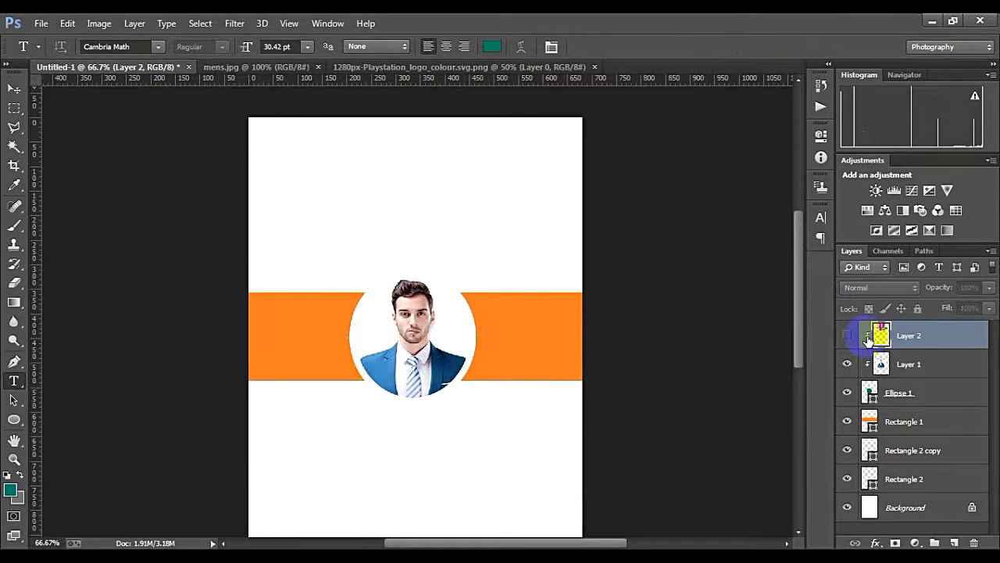
{"action": "right_click", "coordinate": [867, 340]}
{"action": "left_click", "coordinate": [648, 283]}
{"action": "left_click", "coordinate": [847, 335]}
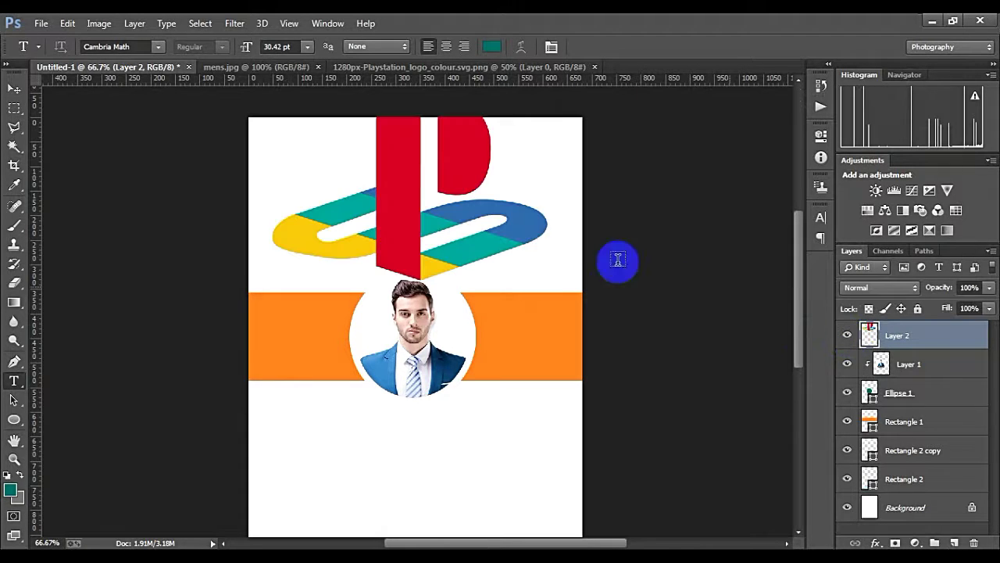
{"action": "key", "text": "ctrl+t"}
{"action": "left_click_drag", "start_coordinate": [546, 279], "coordinate": [435, 172]}
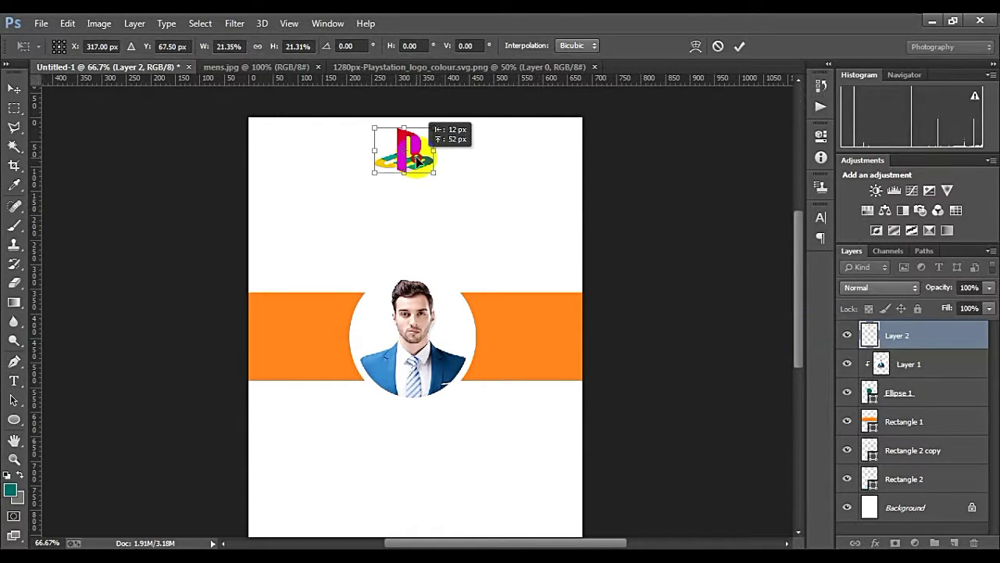
{"action": "key", "text": "Return"}
Step: Nudge the logo so it sits centred near the top of the card
{"action": "key", "text": "ctrl+minus"}
{"action": "key", "text": "ctrl+plus"}
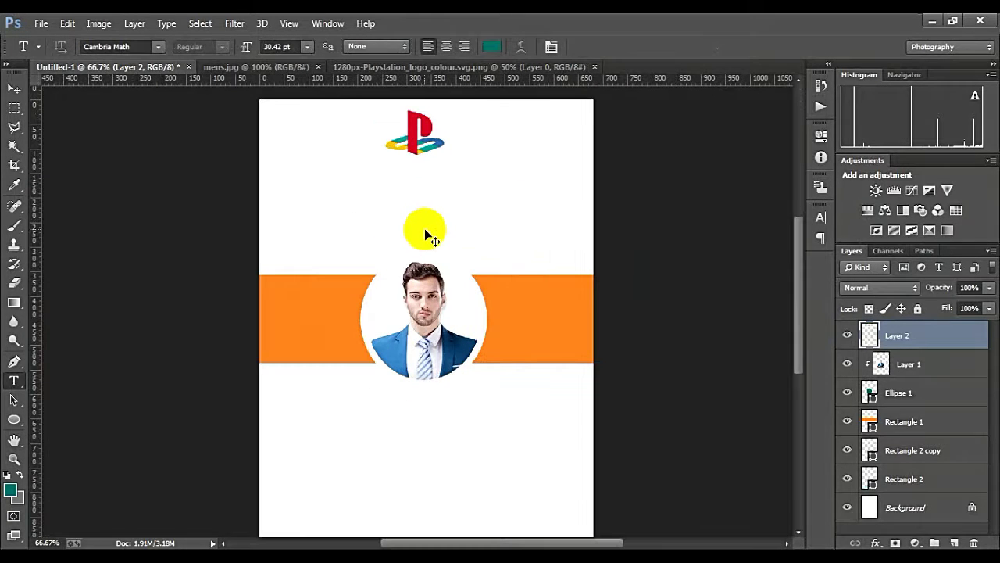
{"action": "key", "text": "ctrl+t"}
{"action": "key", "text": "Right"}
{"action": "key", "text": "Right"}
{"action": "key", "text": "Right"}
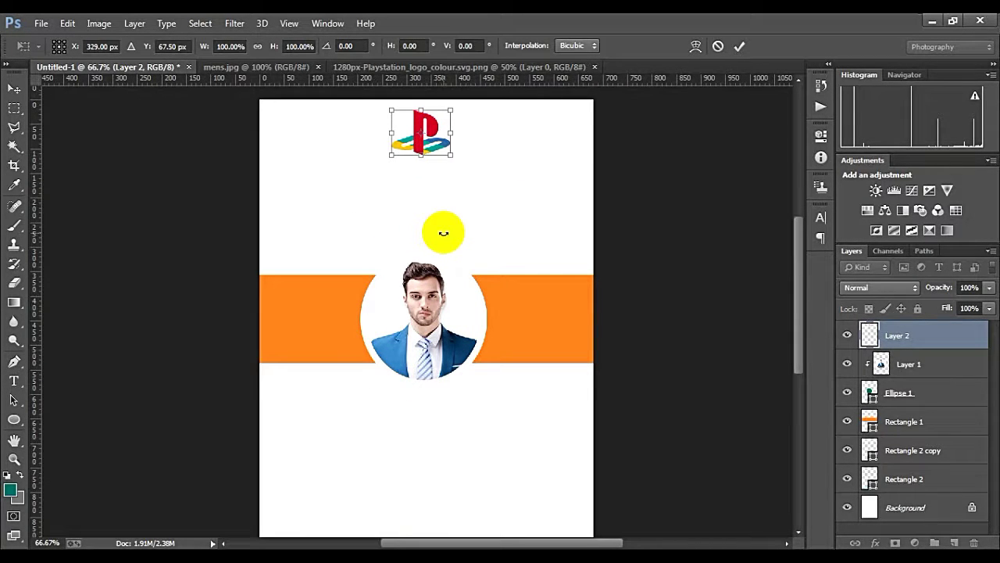
{"action": "key", "text": "Return"}
{"action": "key", "text": "t"}
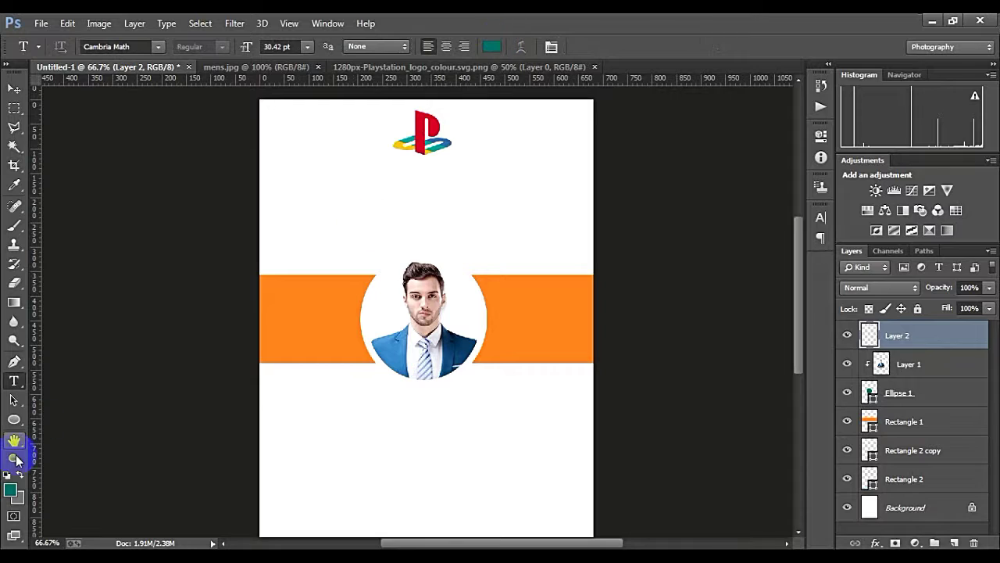
{"action": "left_click", "coordinate": [22, 474]}
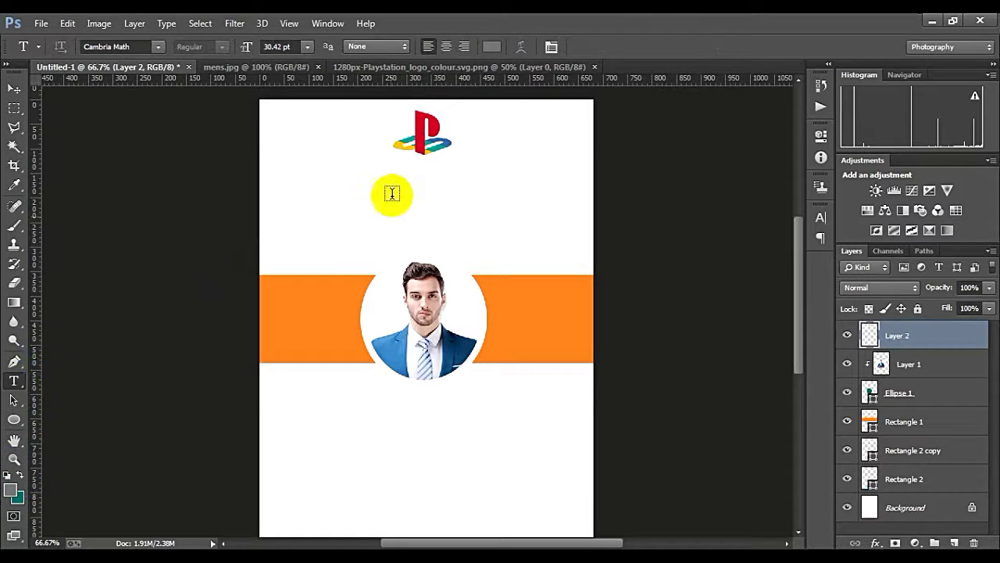
Step: Add the 'Photoshop Tutorials' title in Cambria Math 30.42 pt just beneath the logo
{"action": "left_click", "coordinate": [392, 220]}
{"action": "type", "text": "Photoshop Tutorials"}
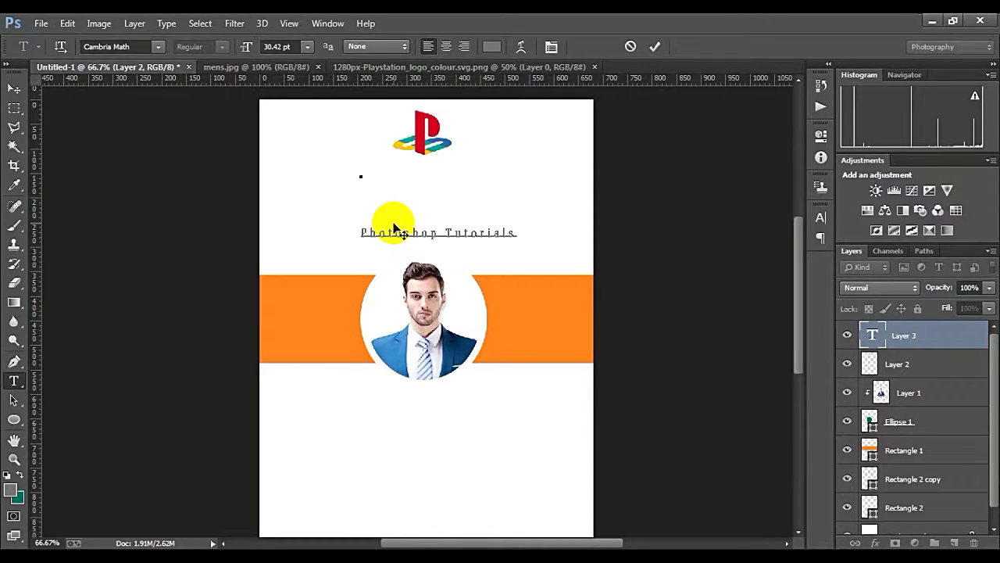
{"action": "left_click", "coordinate": [655, 46]}
{"action": "key", "text": "ctrl+t"}
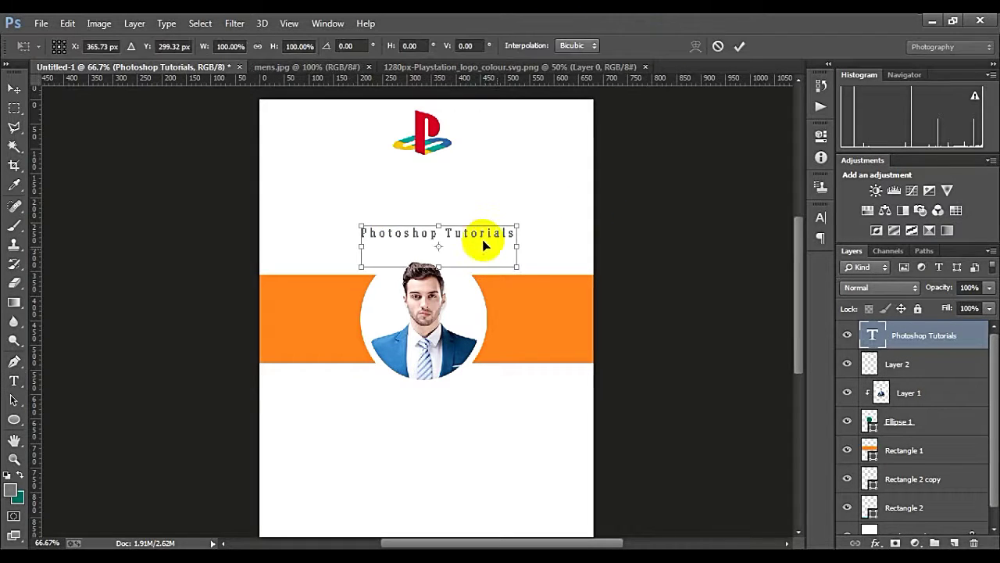
{"action": "left_click_drag", "start_coordinate": [483, 245], "coordinate": [470, 175]}
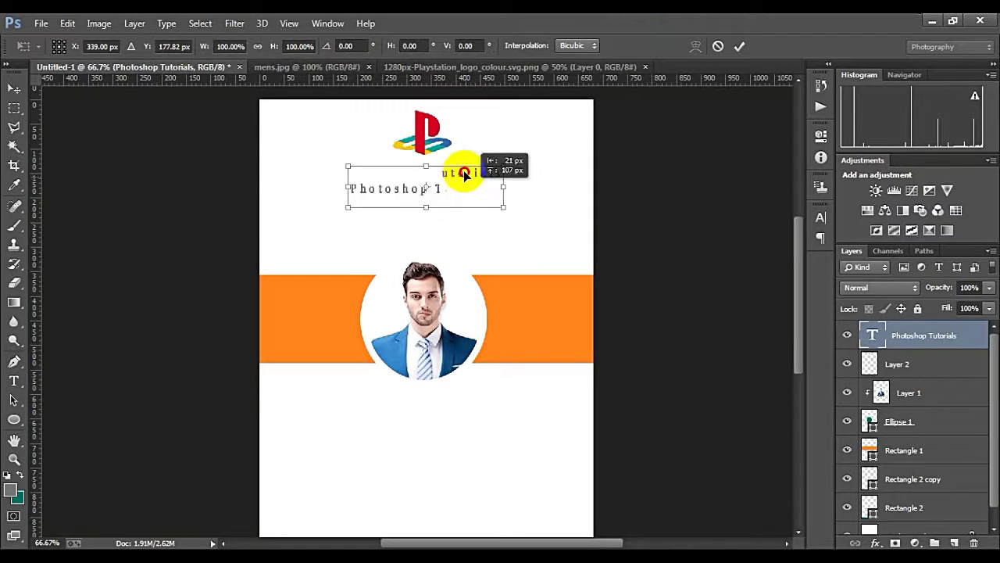
{"action": "left_click", "coordinate": [739, 48]}
{"action": "key", "text": "t"}
{"action": "scroll", "coordinate": [440, 384], "scroll_direction": "down", "scroll_amount": 2}
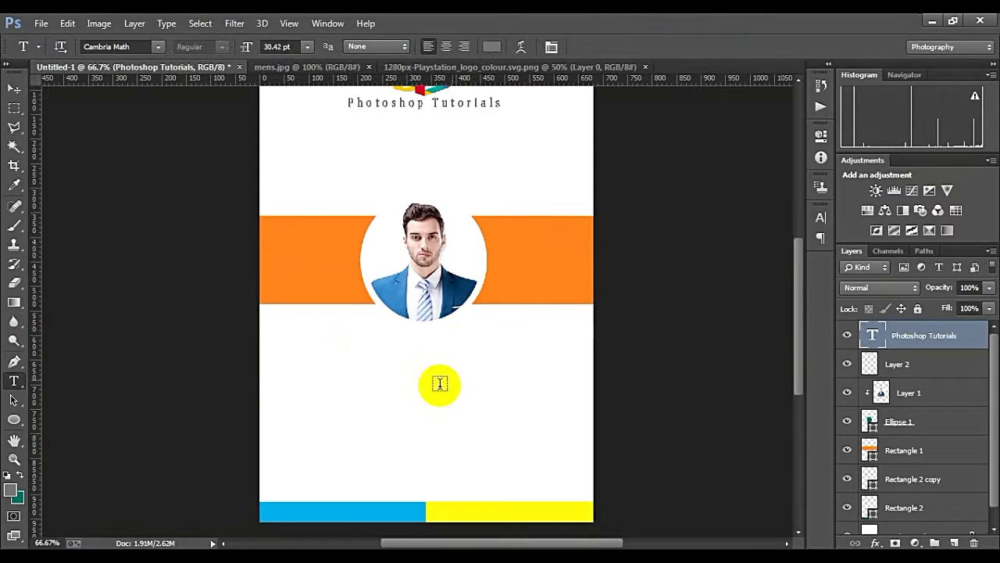
Step: Sample the orange band colour and type 'Name & Surname' below the photo
{"action": "left_click", "coordinate": [14, 185]}
{"action": "left_click", "coordinate": [266, 273]}
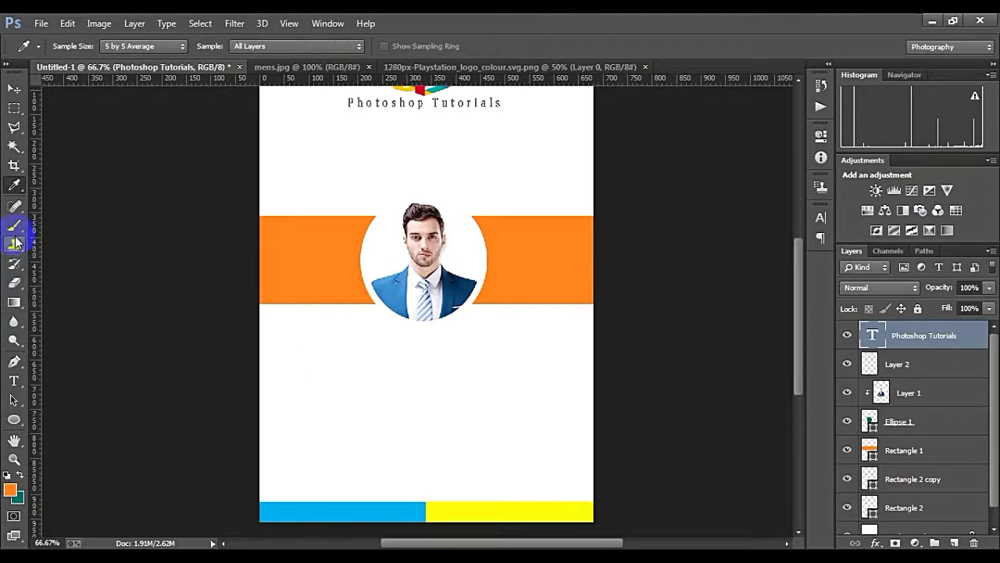
{"action": "left_click", "coordinate": [14, 380]}
{"action": "left_click", "coordinate": [331, 352]}
{"action": "type", "text": "Name & Surname"}
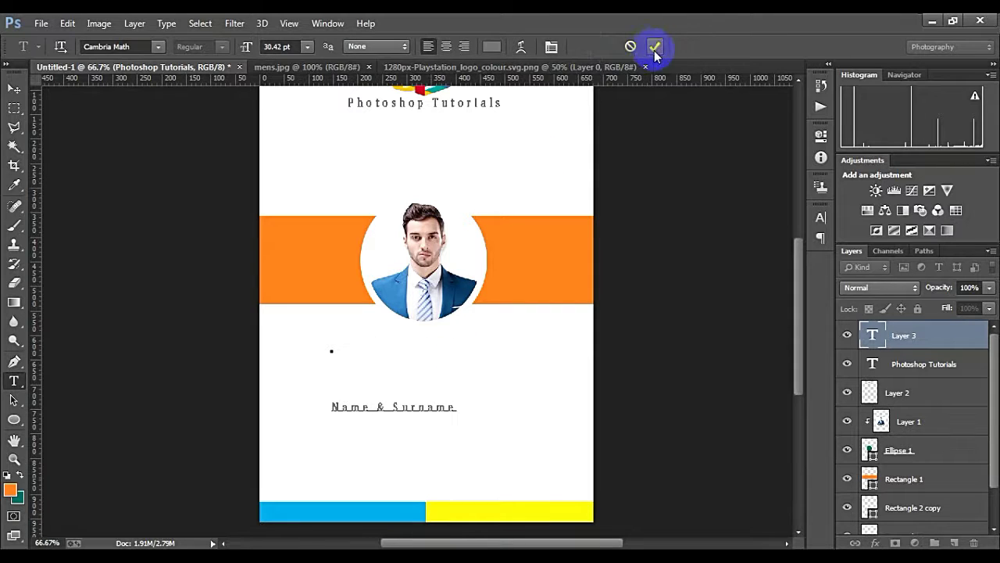
{"action": "left_click", "coordinate": [655, 46]}
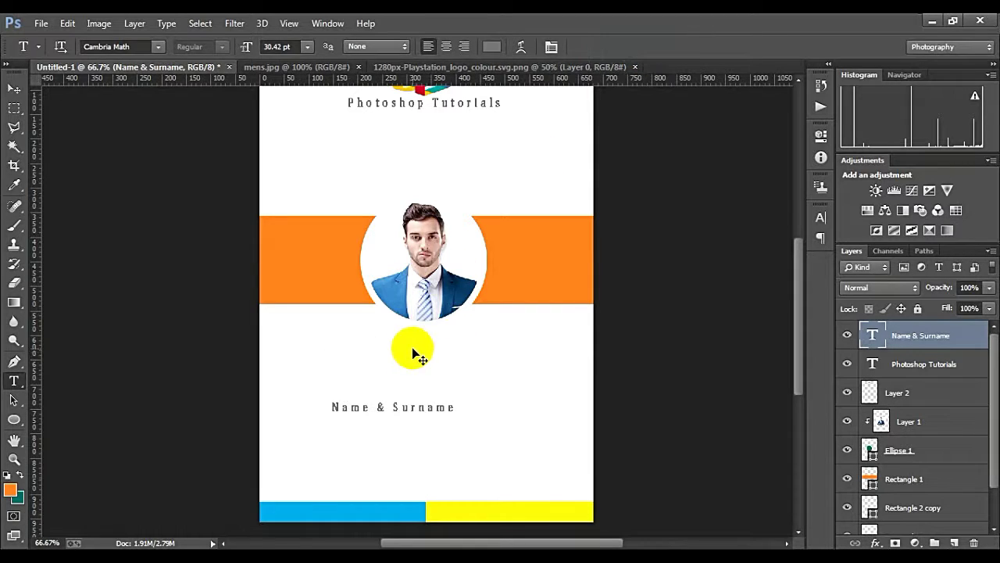
Step: Move the name line under the photo and scale it to about 132%
{"action": "mouse_move", "coordinate": [423, 407]}
{"action": "left_mouse_down"}
{"action": "mouse_move", "coordinate": [452, 363]}
{"action": "mouse_move", "coordinate": [449, 347]}
{"action": "left_mouse_up"}
{"action": "left_click_drag", "start_coordinate": [487, 398], "coordinate": [505, 402]}
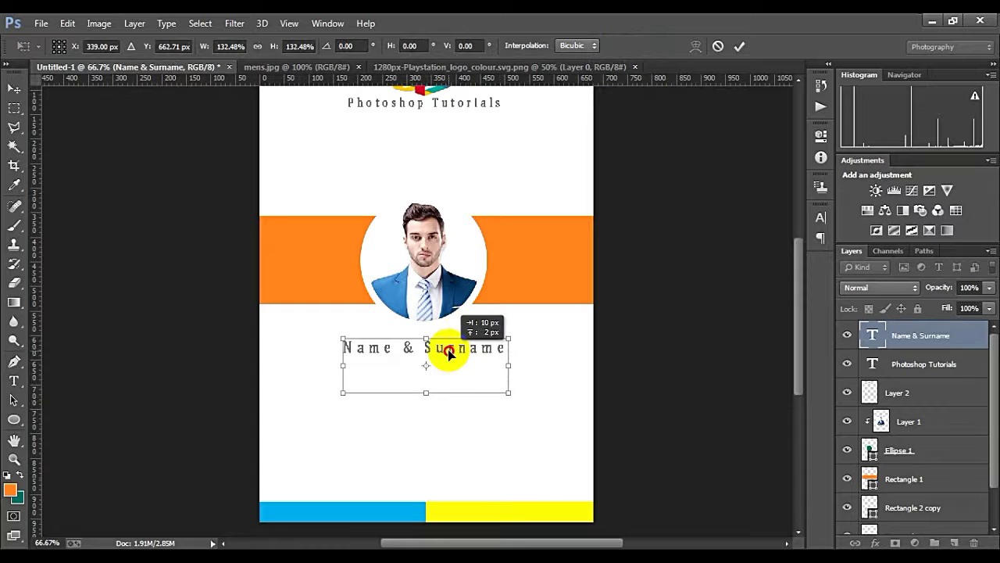
{"action": "mouse_move", "coordinate": [446, 357]}
{"action": "left_mouse_down"}
{"action": "mouse_move", "coordinate": [453, 353]}
{"action": "mouse_move", "coordinate": [297, 333]}
{"action": "left_mouse_up"}
{"action": "left_click", "coordinate": [739, 46]}
Step: Recolour the name text dark brown #a24e0a and recentre it below the photo
{"action": "key", "text": "t"}
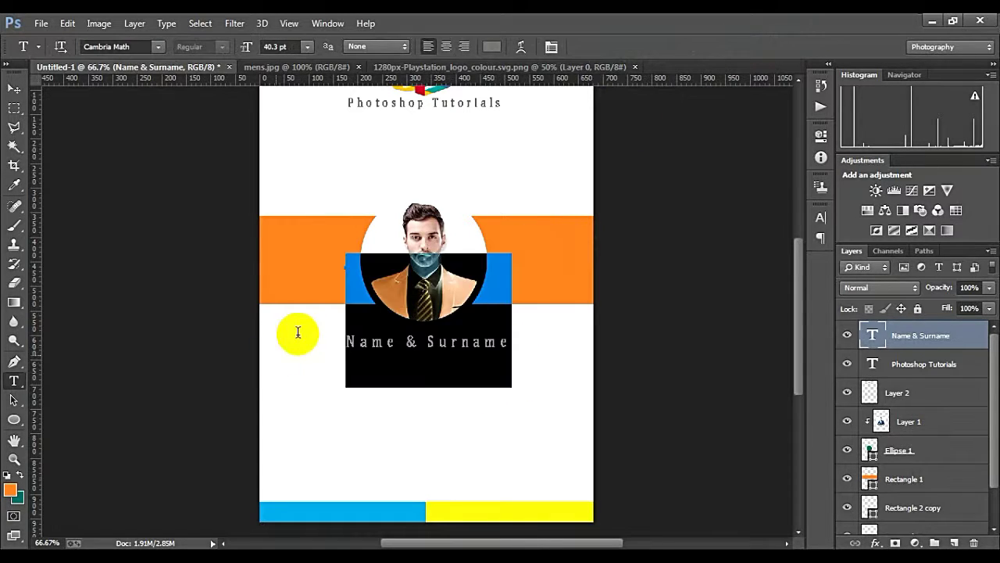
{"action": "left_click", "coordinate": [492, 46]}
{"action": "left_click", "coordinate": [339, 238]}
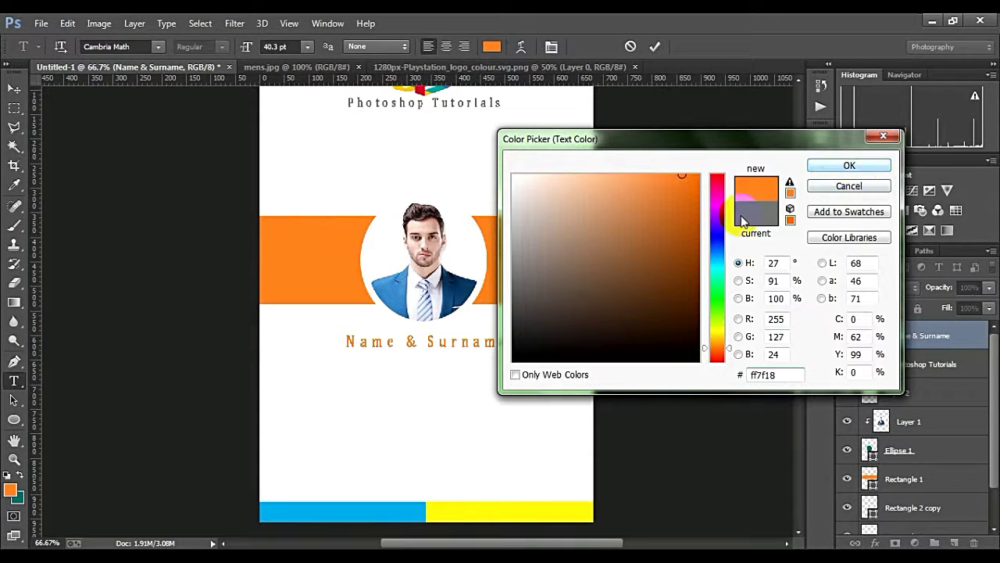
{"action": "type", "text": "a24e0a"}
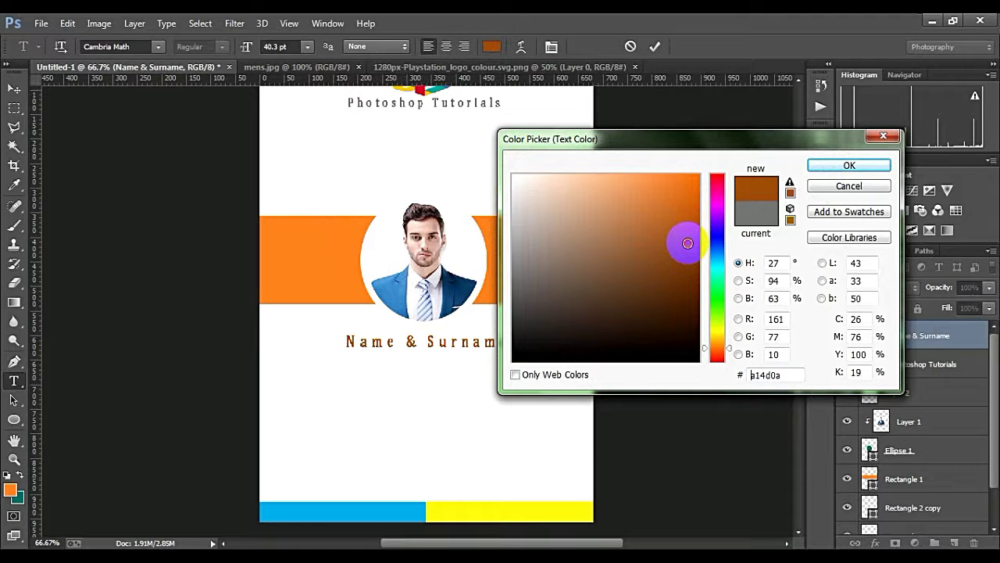
{"action": "left_click", "coordinate": [850, 165]}
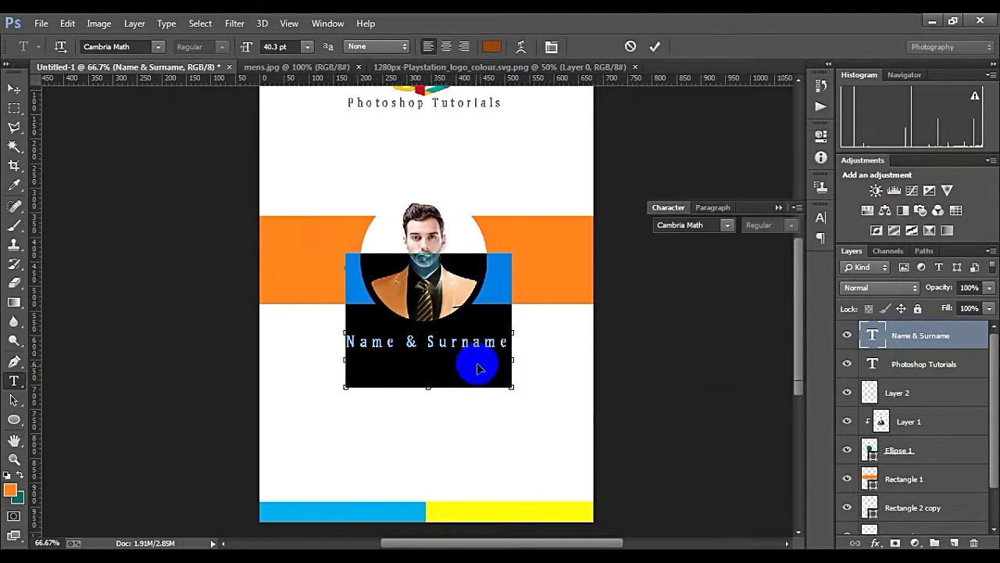
{"action": "left_click", "coordinate": [655, 46]}
{"action": "key", "text": "ctrl+t"}
{"action": "left_click_drag", "start_coordinate": [460, 350], "coordinate": [461, 348]}
{"action": "left_click", "coordinate": [739, 46]}
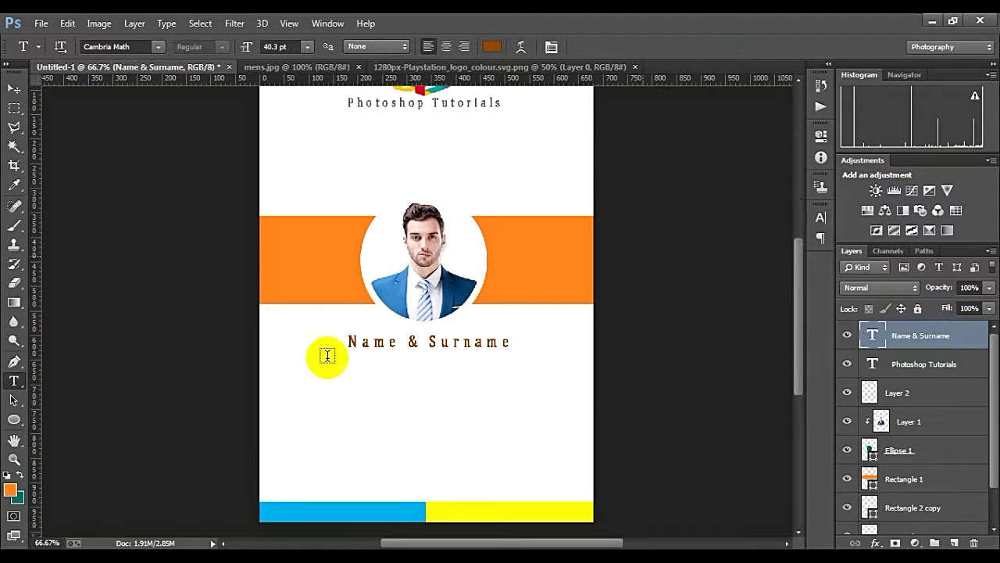
{"action": "scroll", "coordinate": [327, 355], "scroll_direction": "down", "scroll_amount": 5}
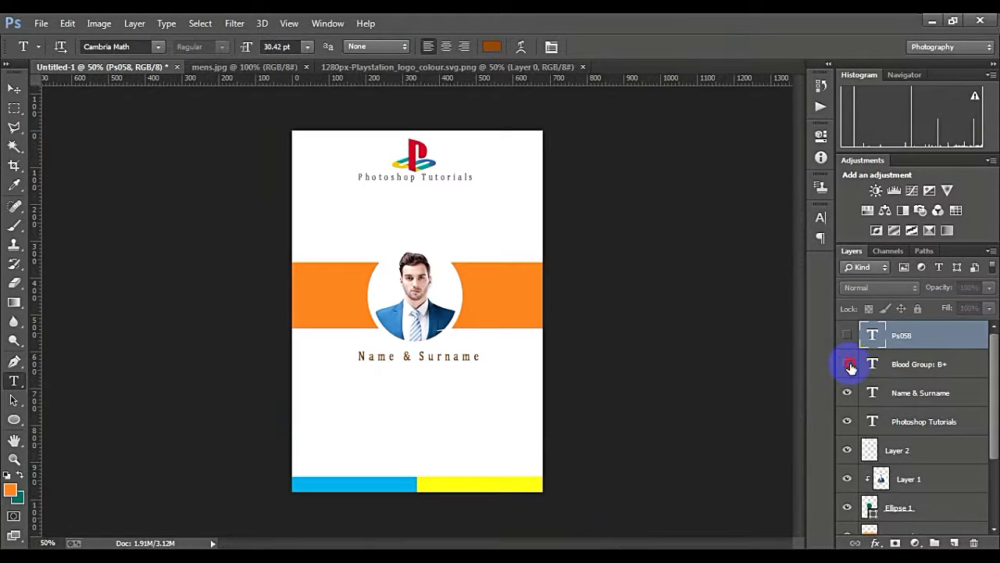
Step: Show the Ps058 ID line above 'Blood Group: B+' and zoom out and back in to review
{"action": "left_click", "coordinate": [847, 335]}
{"action": "left_click", "coordinate": [462, 414], "text": "ctrl+alt"}
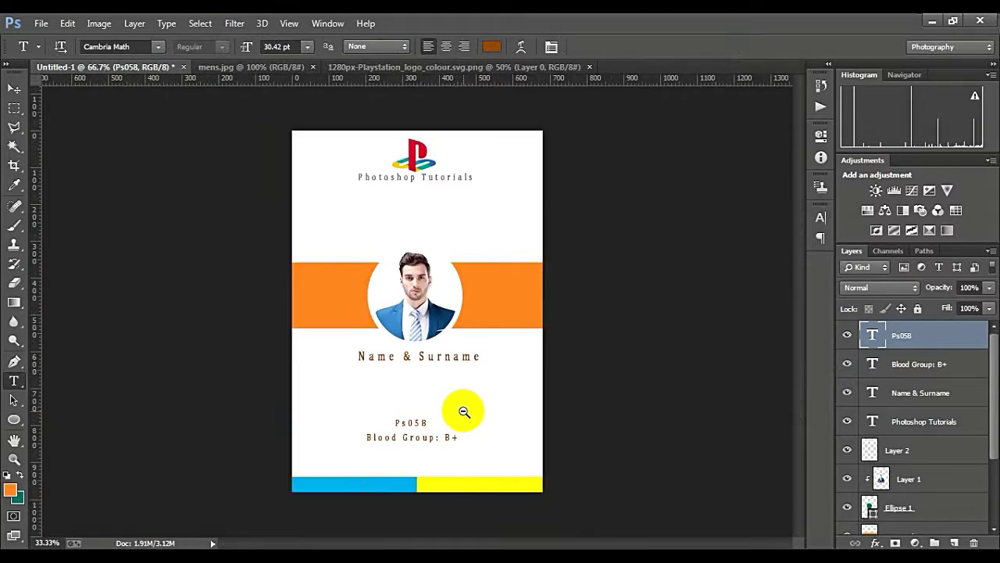
{"action": "left_click", "coordinate": [425, 320], "text": "ctrl"}
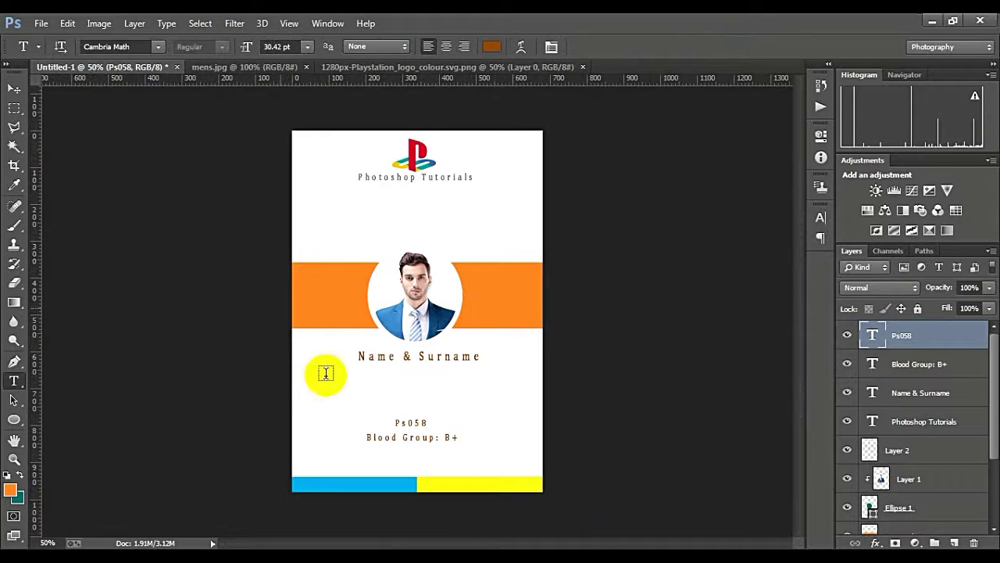